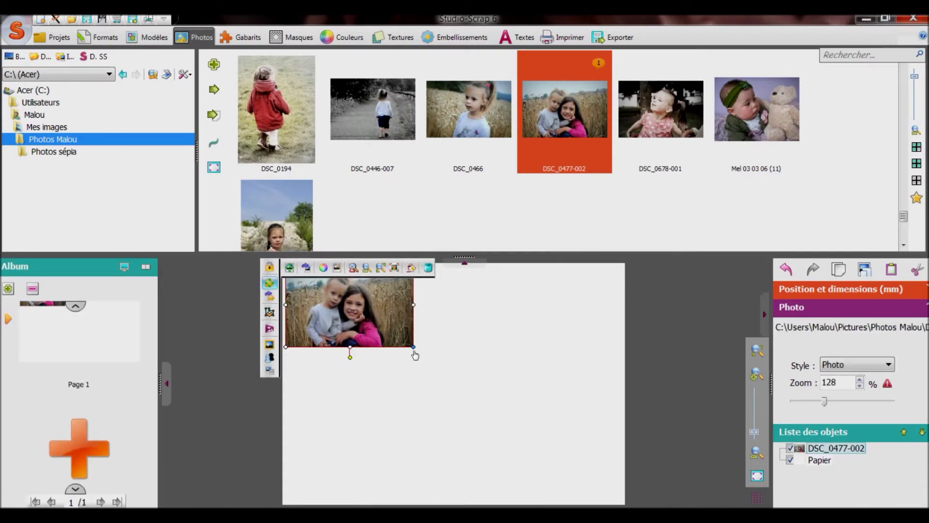
Enlarge the photo of the two girls to 266 % zoom, place it near the page's centre, and collapse the photo library.
left_click_drag(414, 347, 519, 441)
left_click_drag(414, 294, 444, 325)
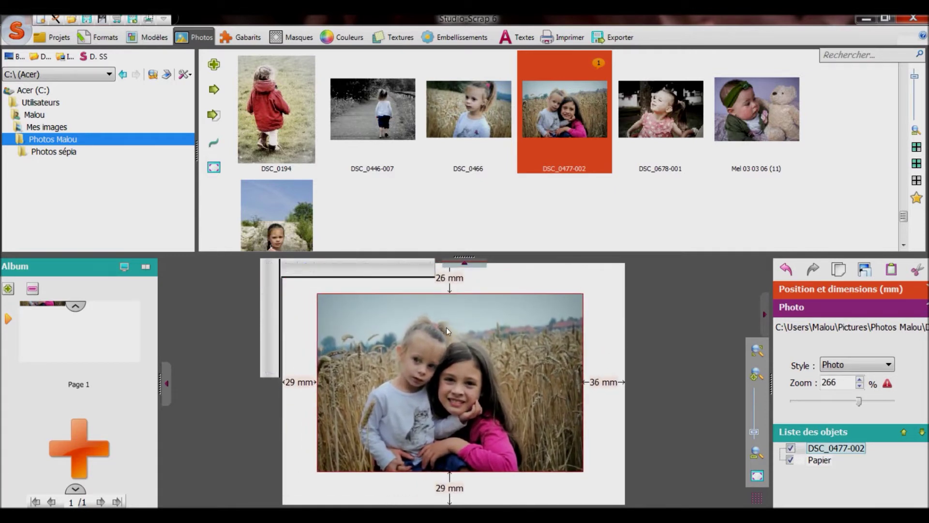
left_click(479, 255)
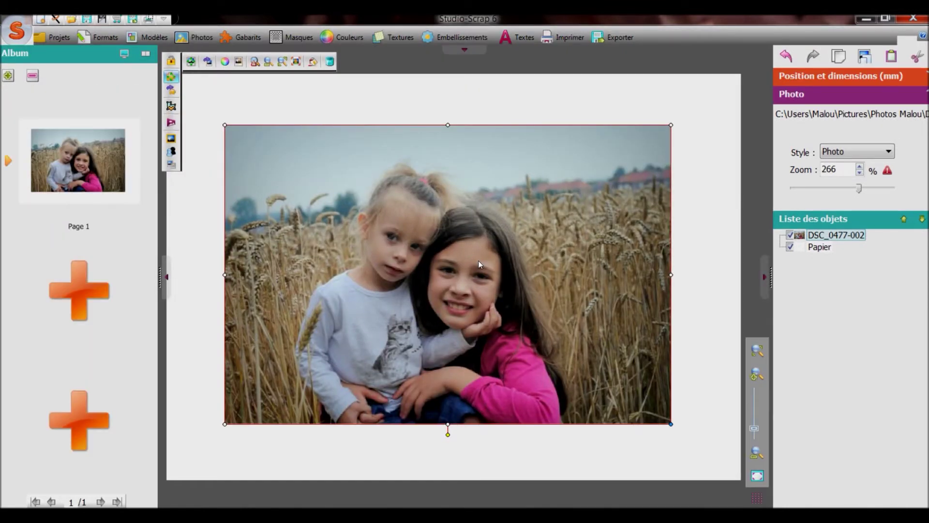
Copy the enlarged photo and paste it twice onto the page.
left_click(839, 56)
left_click(891, 57)
left_click(892, 57)
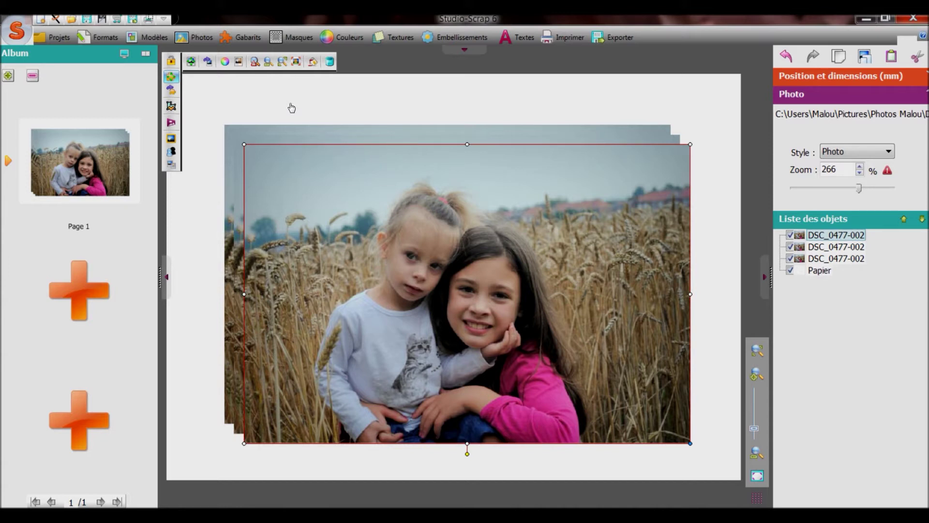
Select all three photo copies, superimpose their centres, and move the stack closer to the page's centre.
key("ctrl+a")
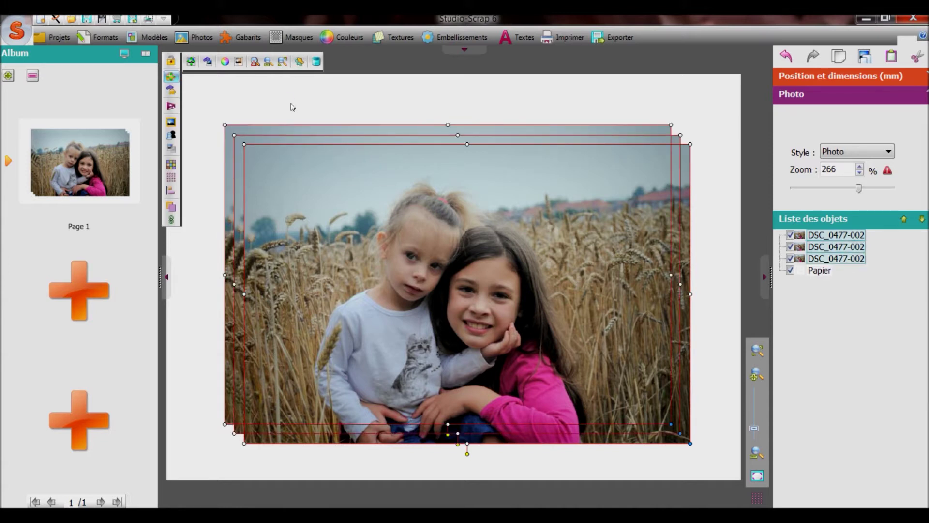
left_click(172, 191)
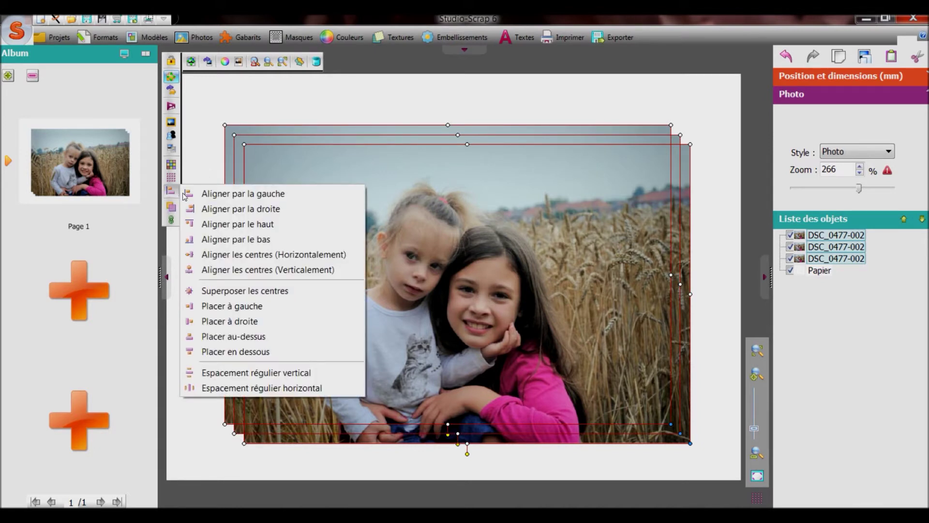
left_click(223, 291)
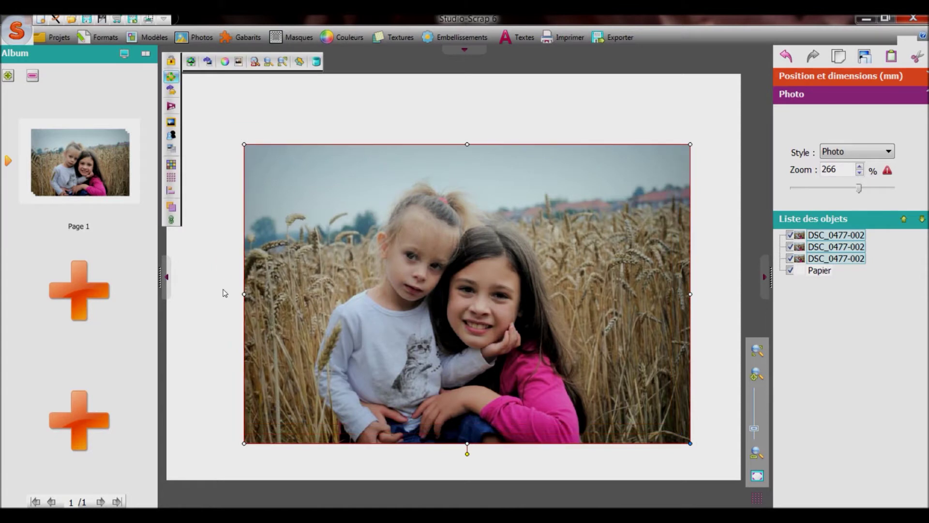
left_click_drag(473, 341, 462, 324)
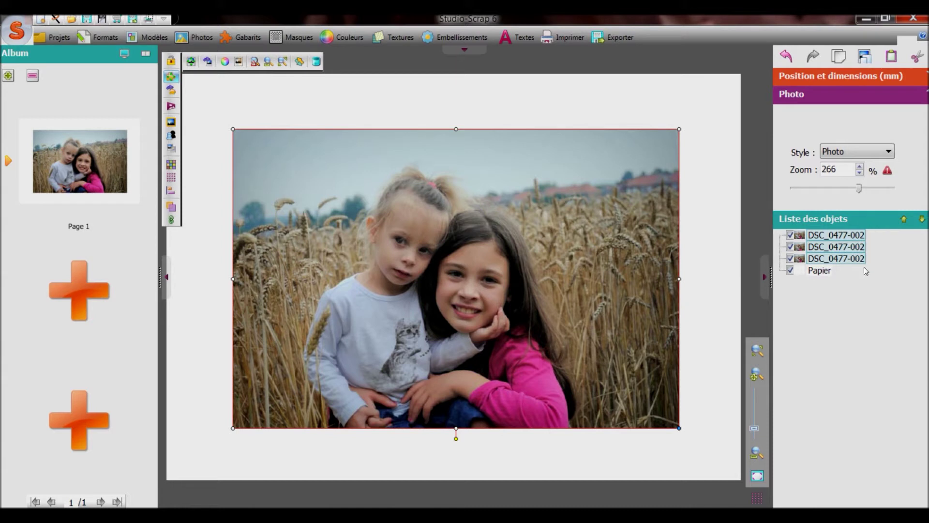
Open the topmost photo copy in the photo retouching tools and apply the automatic adjustment Amelioration 2.
left_click(857, 236)
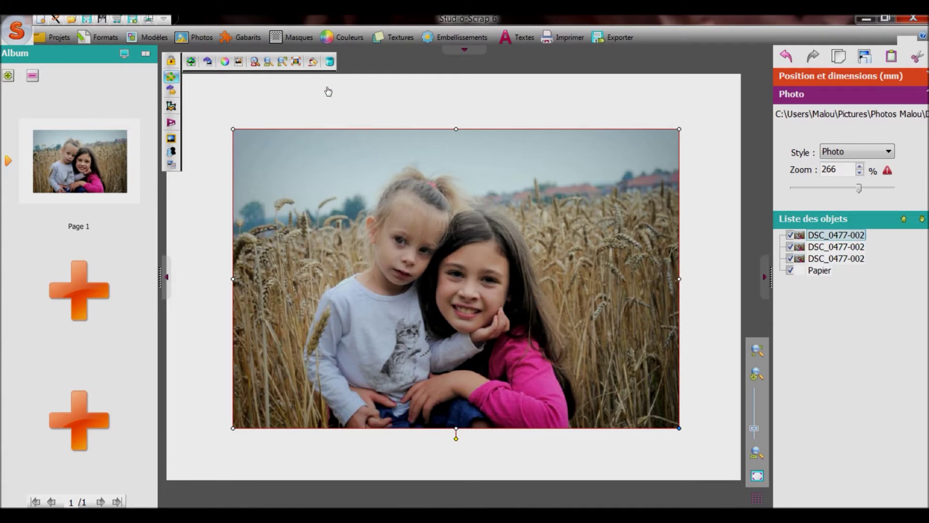
left_click(313, 62)
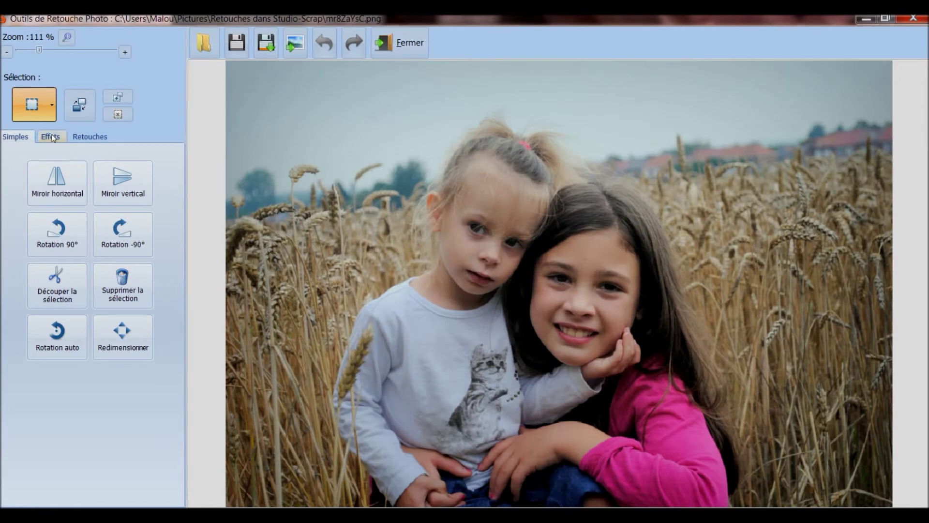
left_click(51, 137)
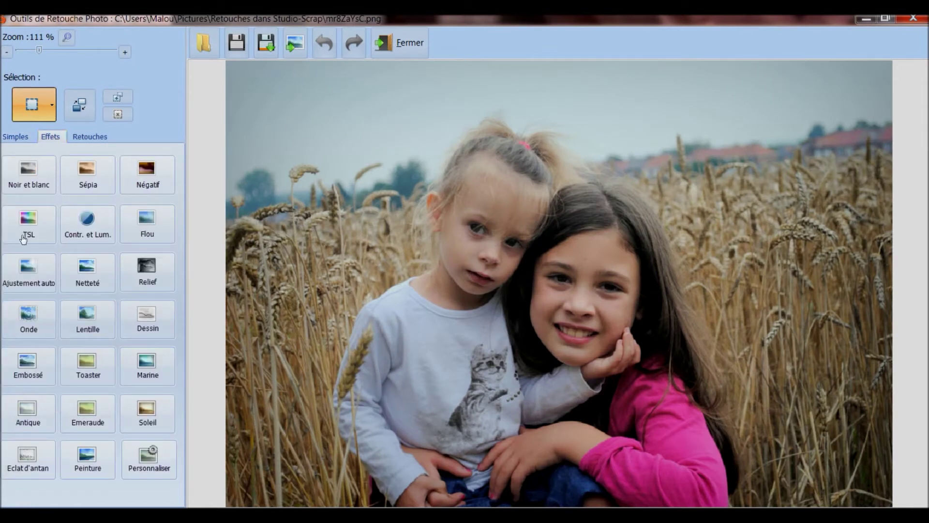
left_click(27, 277)
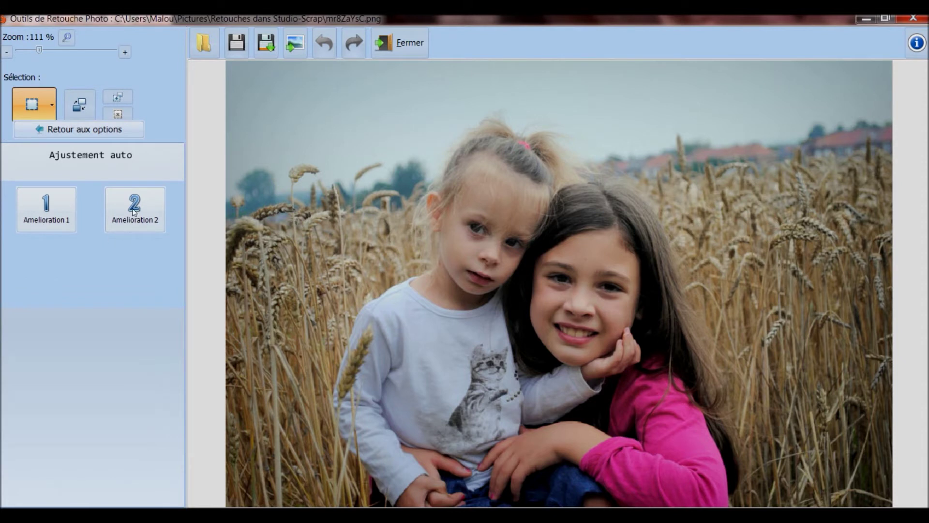
left_click(132, 208)
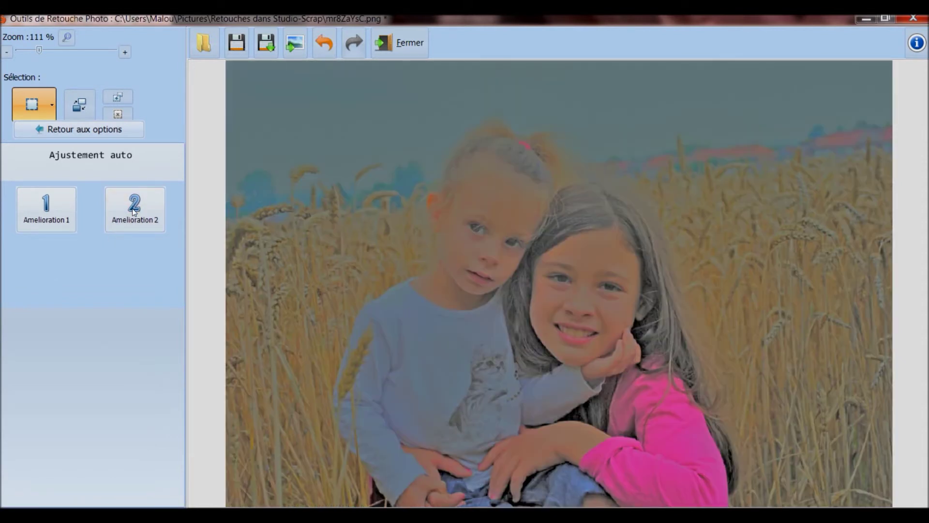
Convert the photo to black and white and apply a contrast of 80 and a brightness of 55.
left_click(113, 130)
left_click(28, 169)
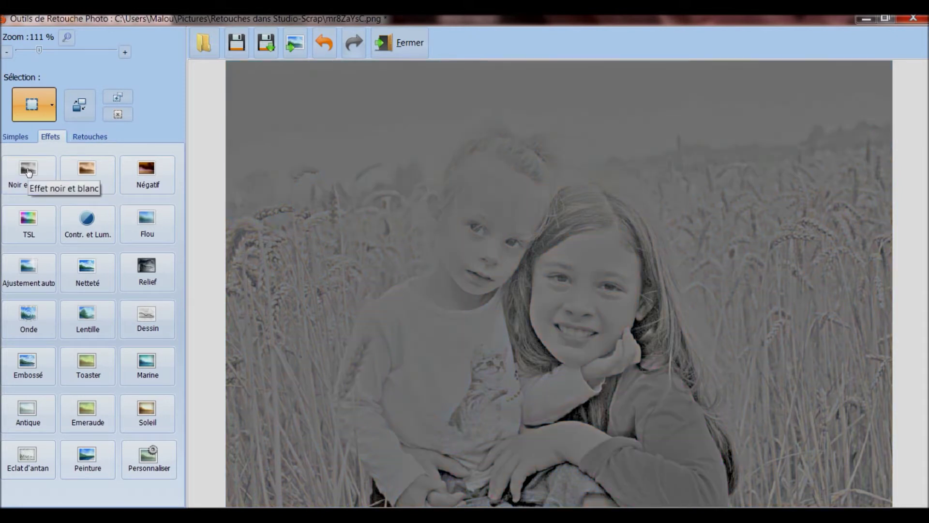
left_click(77, 232)
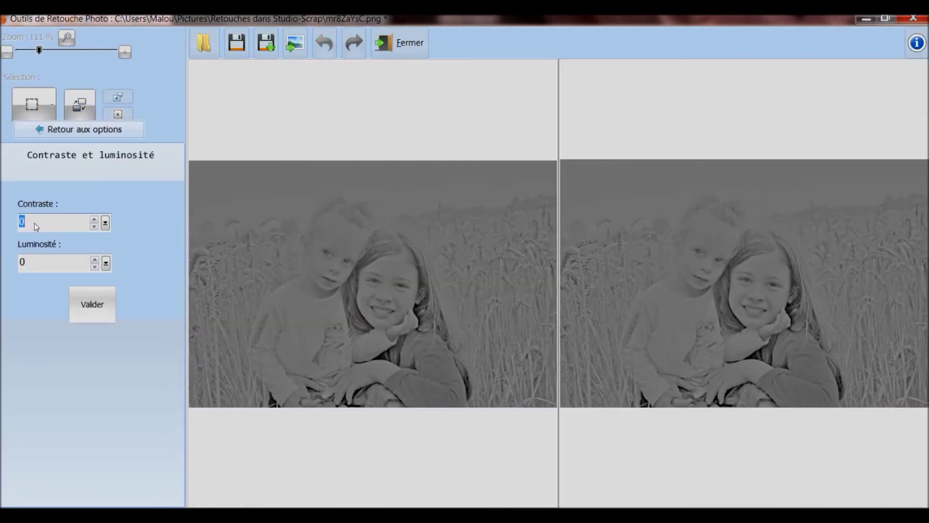
type("80")
key("Tab")
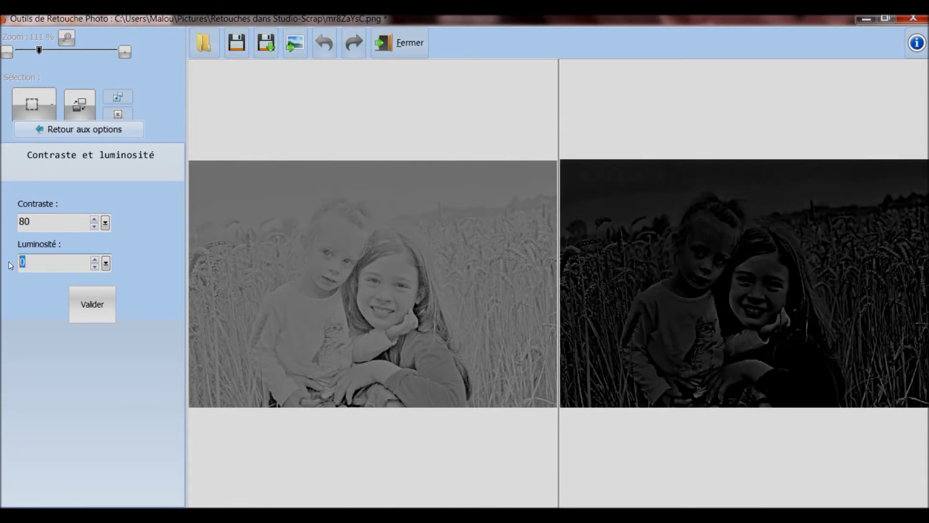
type("55")
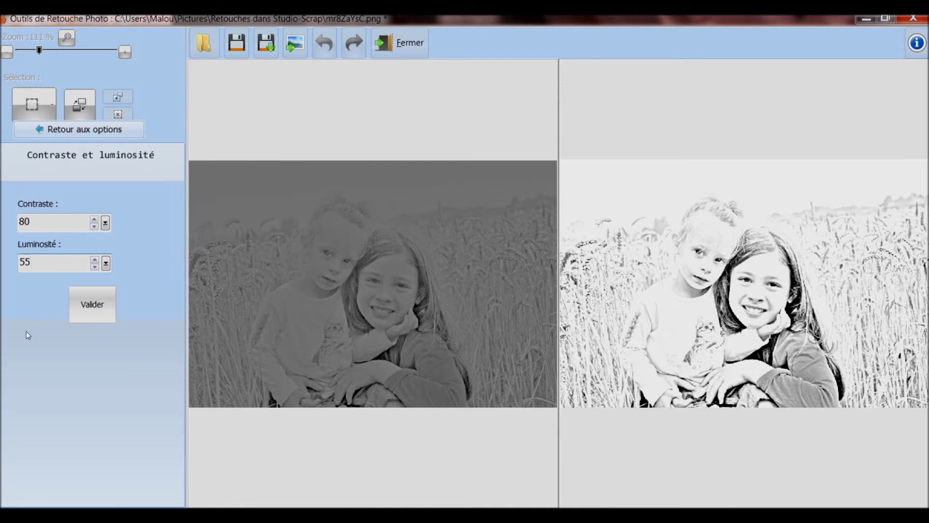
left_click(105, 301)
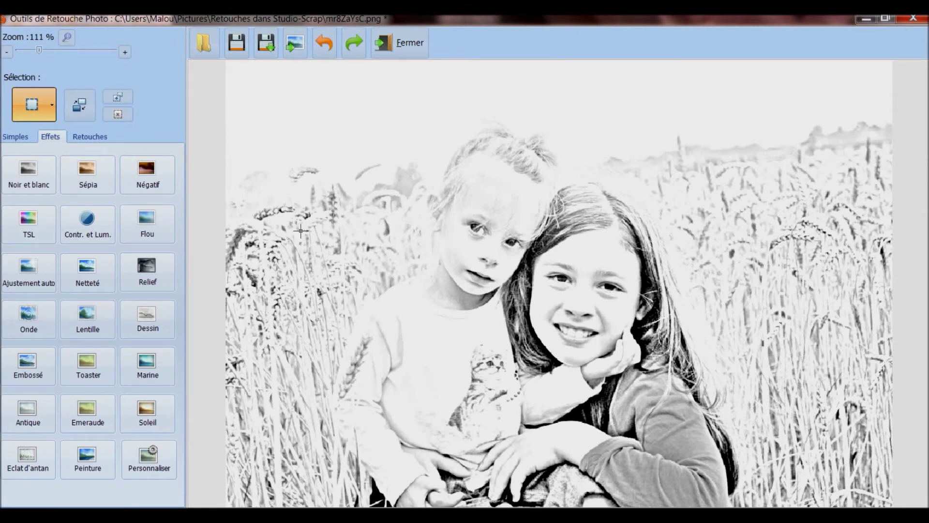
Apply the automatic adjustment Amelioration 1 to the black-and-white photo and return to the effects list.
left_click(22, 284)
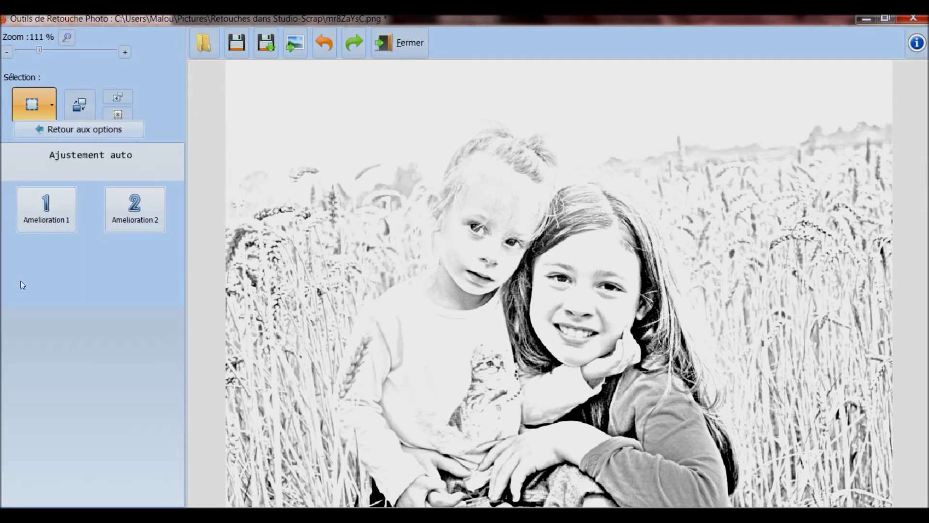
left_click(50, 217)
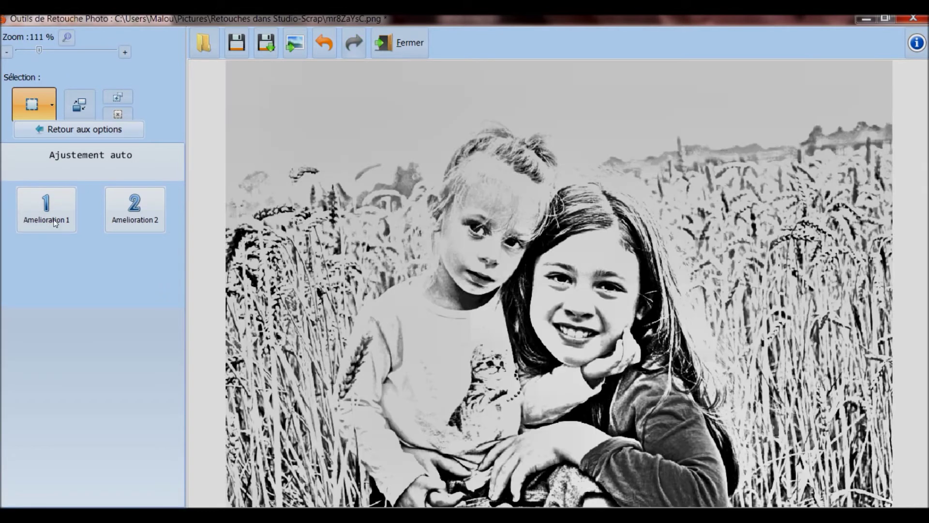
left_click(110, 130)
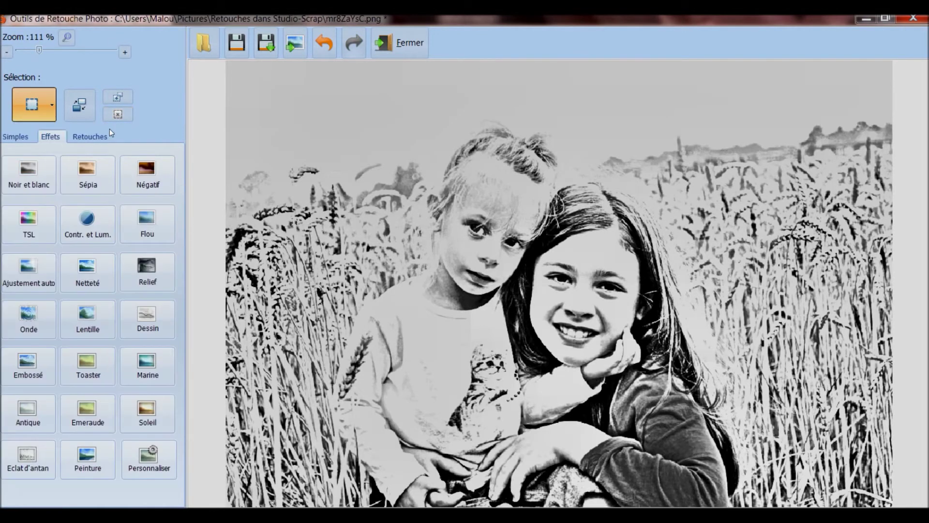
Apply a brightness of 20 to the black-and-white photo, then close the retouching tools and save the image.
left_click(85, 224)
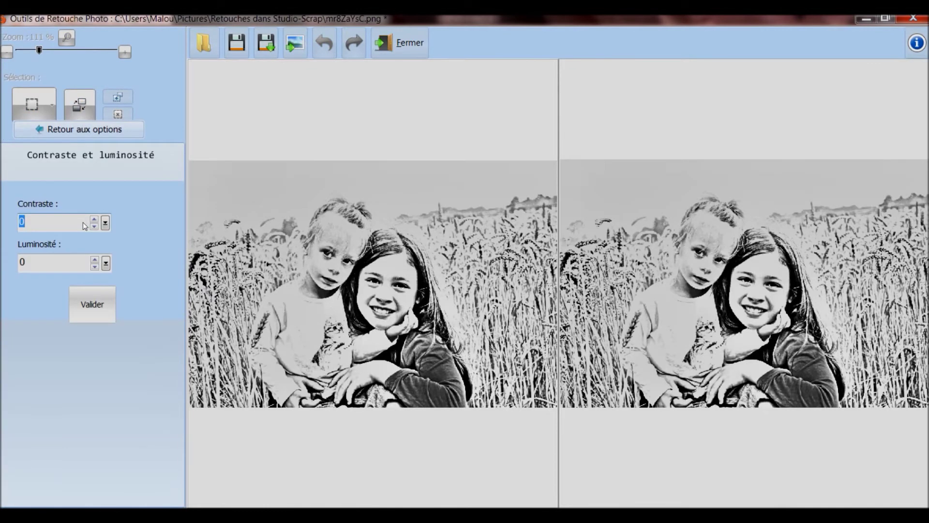
left_click(34, 265)
type("20")
left_click(92, 304)
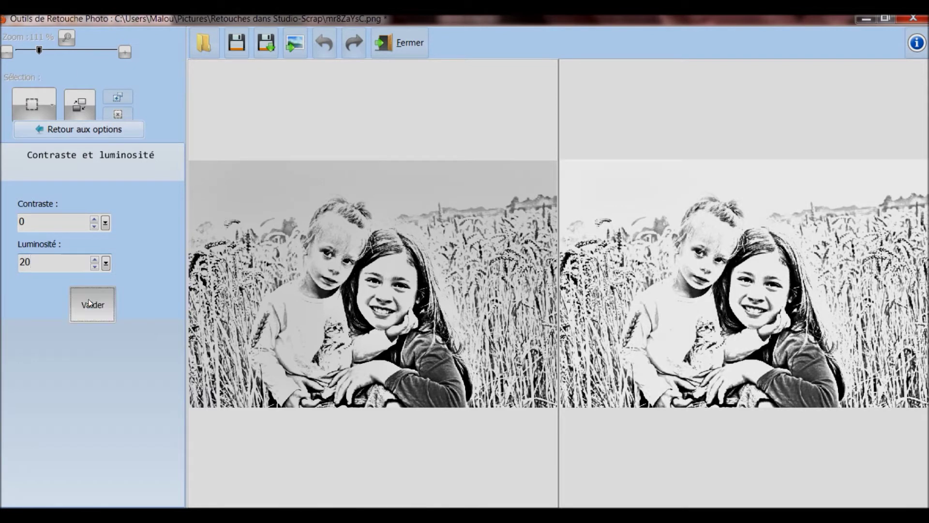
left_click(413, 49)
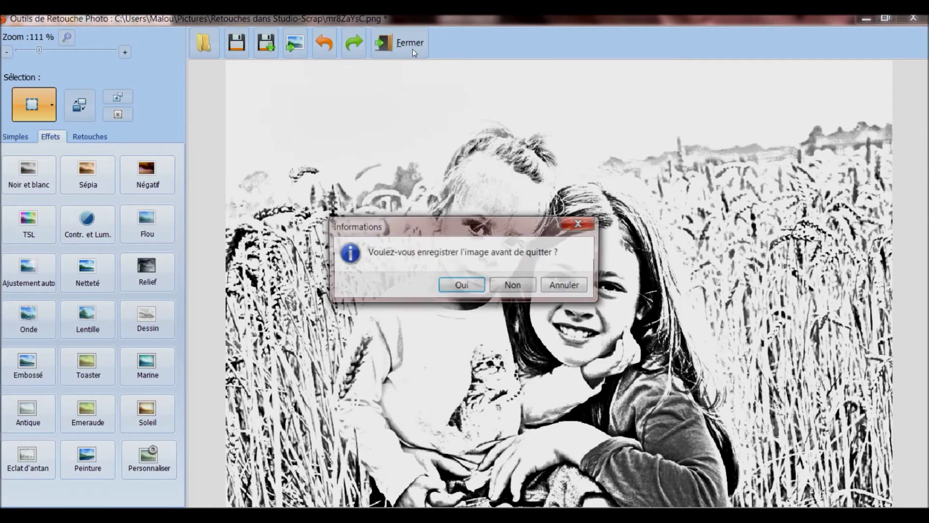
left_click(455, 285)
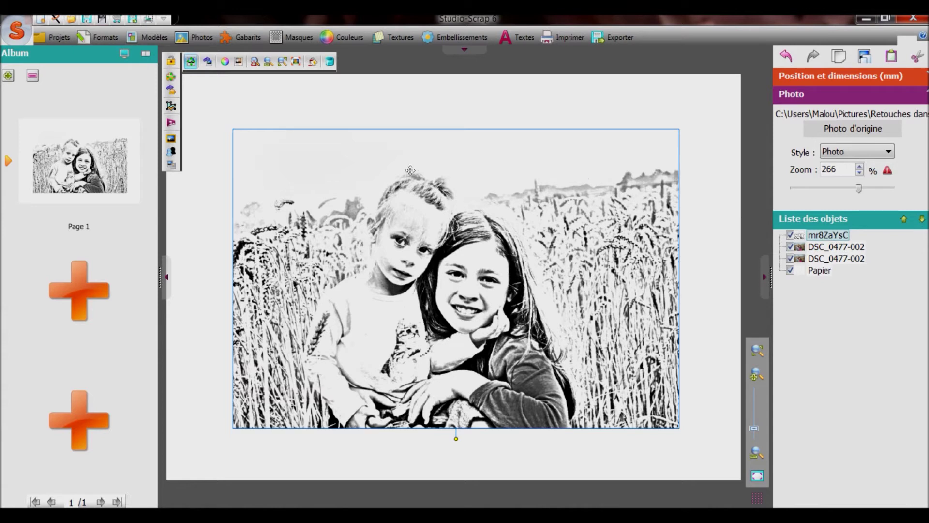
Set the contrast of the retouched black-and-white photo on the page to 100.
left_click(238, 62)
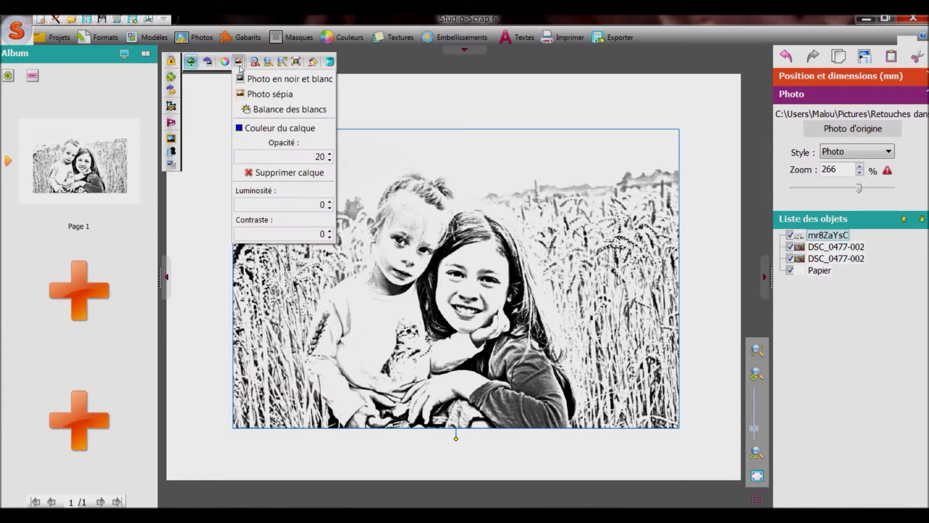
left_click(302, 234)
type("100")
key("Return")
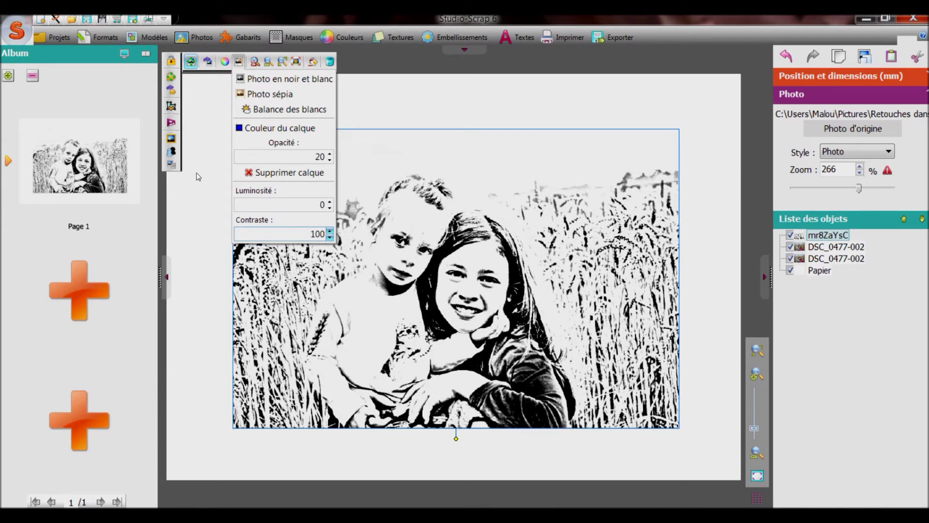
Set the transparency of the black-and-white photo layer to 60.
left_click(172, 165)
left_click(127, 179)
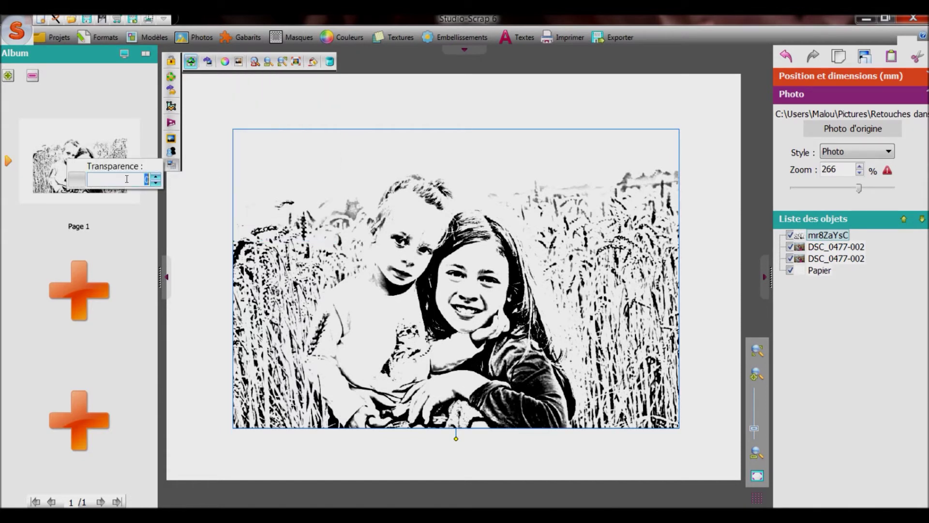
type("60")
key("Return")
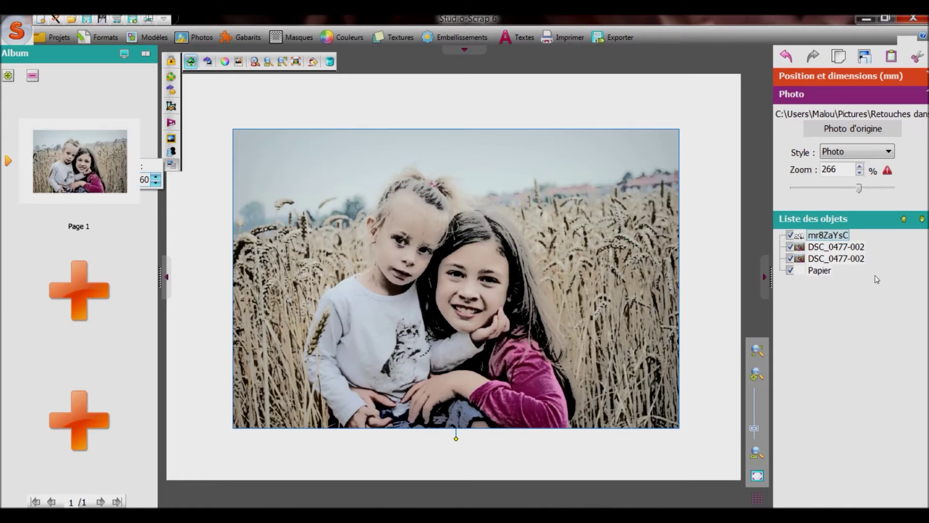
Open the middle photo copy in the photo retouching tools and apply the automatic adjustment Amelioration 1.
left_click(860, 248)
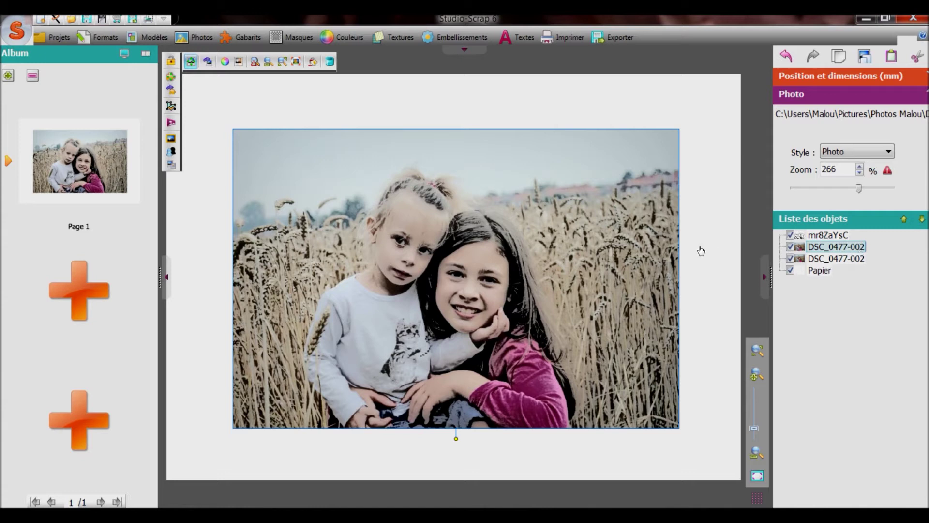
left_click(313, 63)
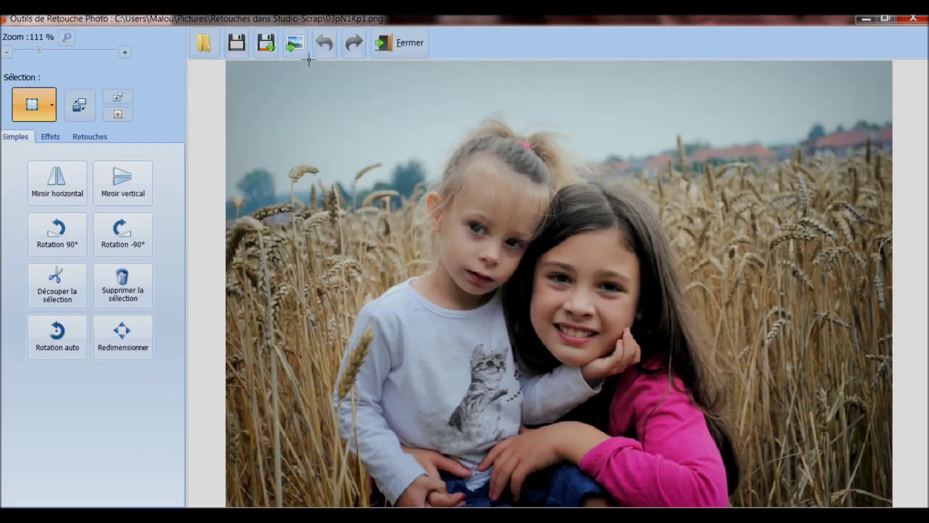
left_click(54, 136)
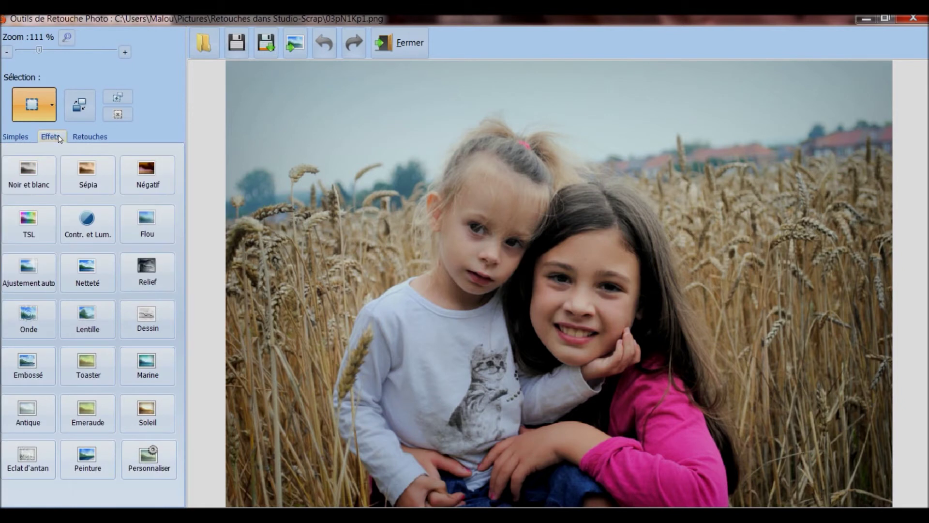
left_click(35, 280)
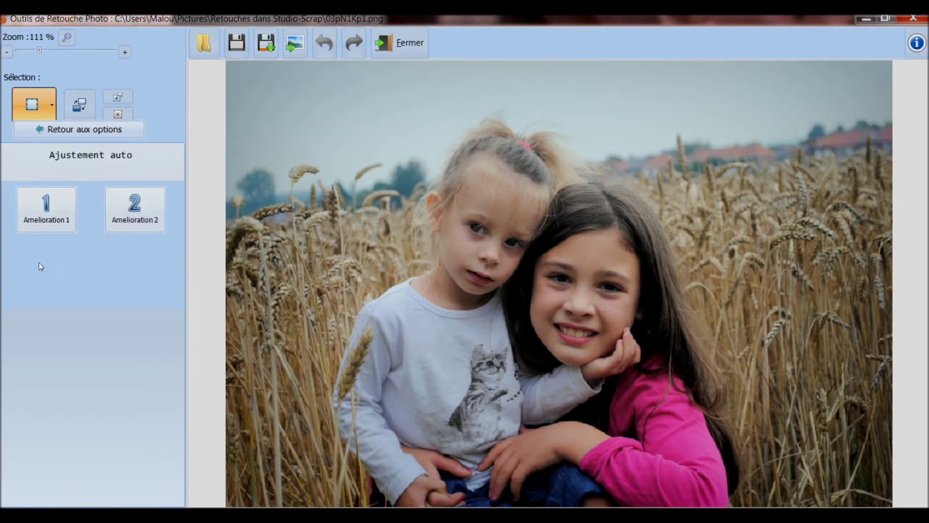
left_click(40, 225)
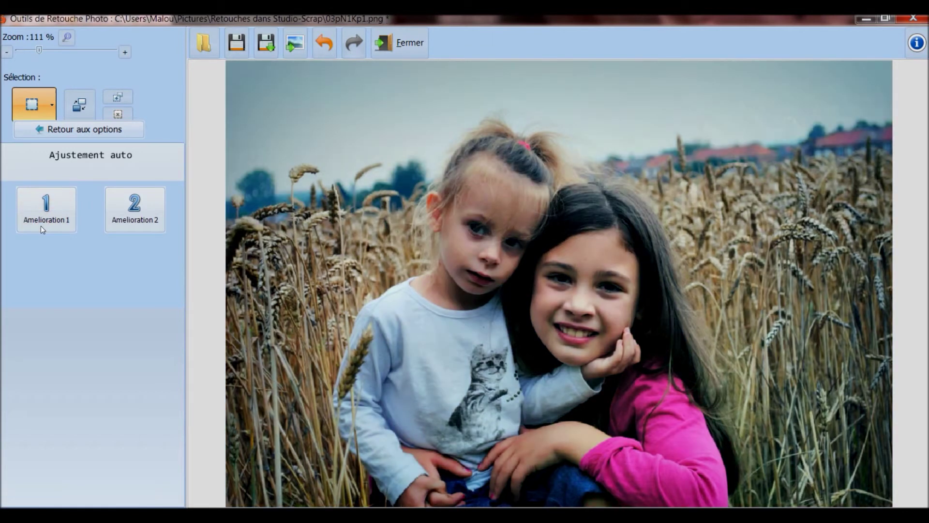
left_click(100, 129)
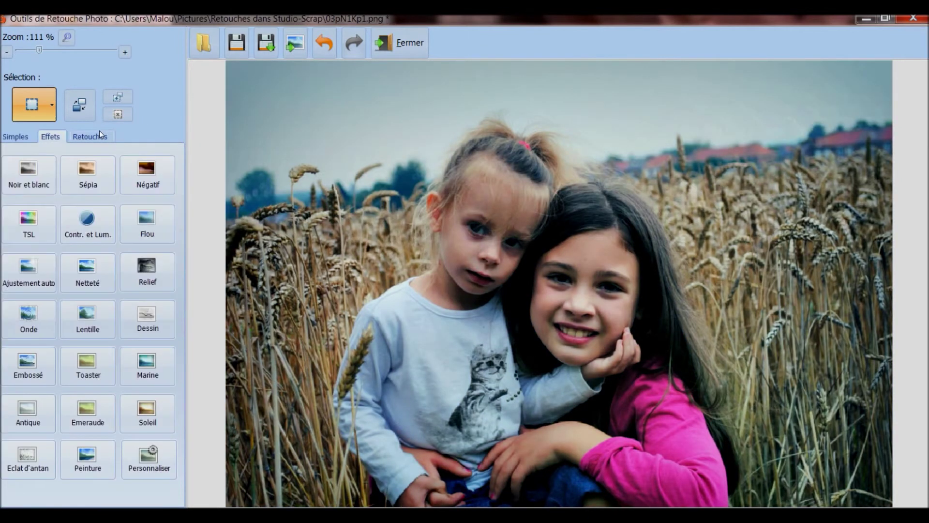
Apply a contrast of 27 and a brightness of 34 to the middle photo, then close the retouching tools and save the image.
left_click(88, 228)
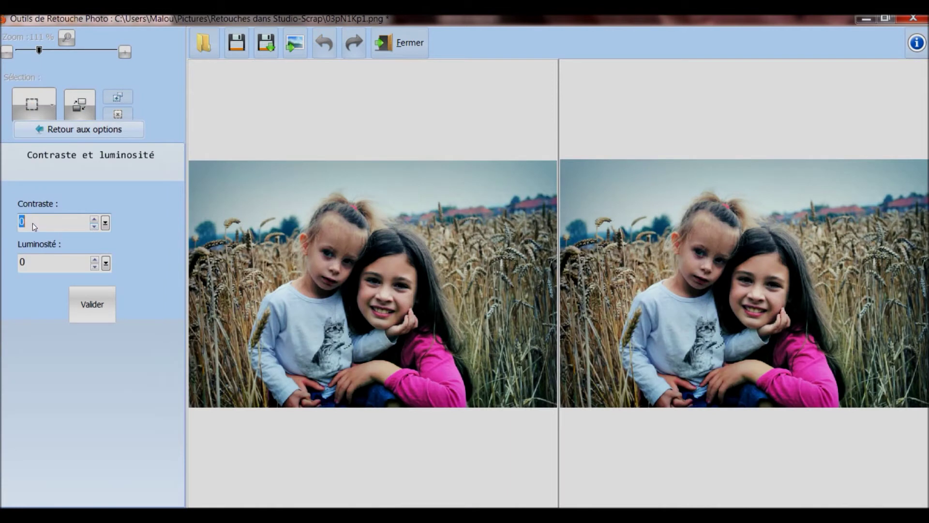
type("27")
key("Tab")
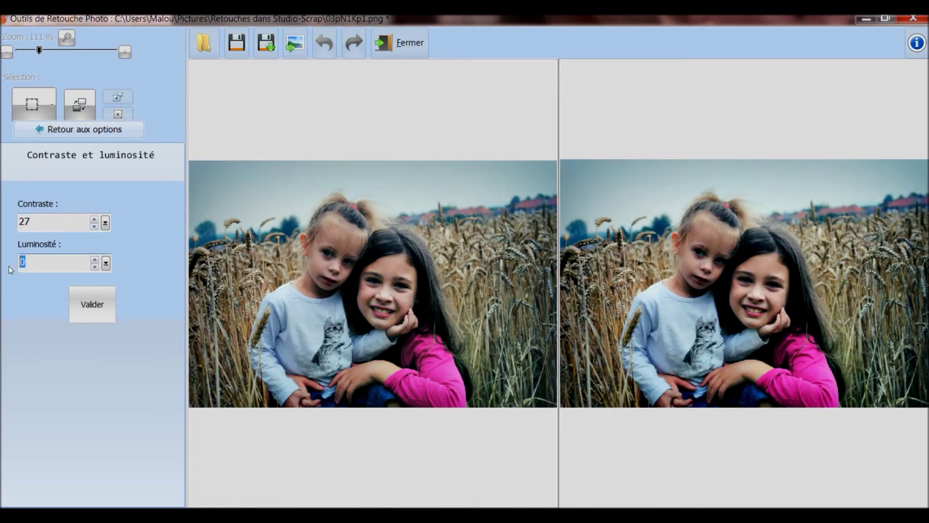
type("34")
left_click(100, 309)
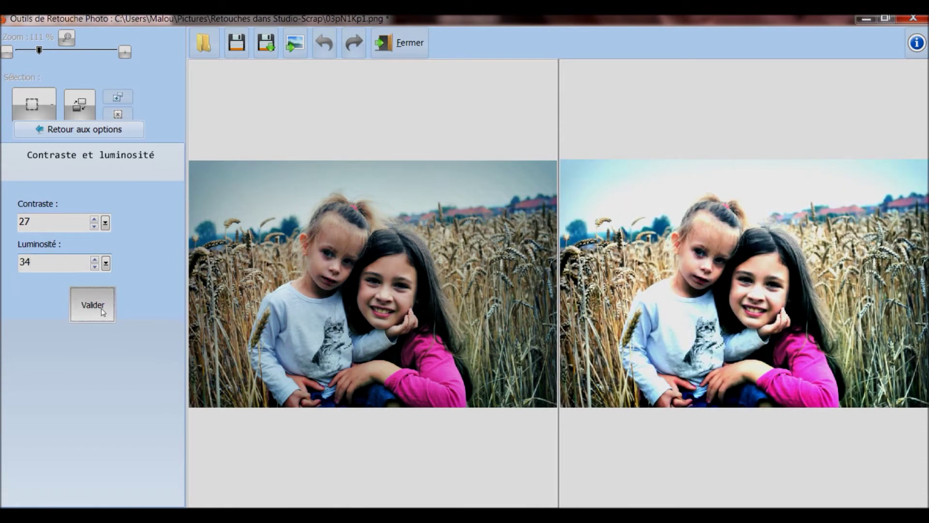
left_click(415, 35)
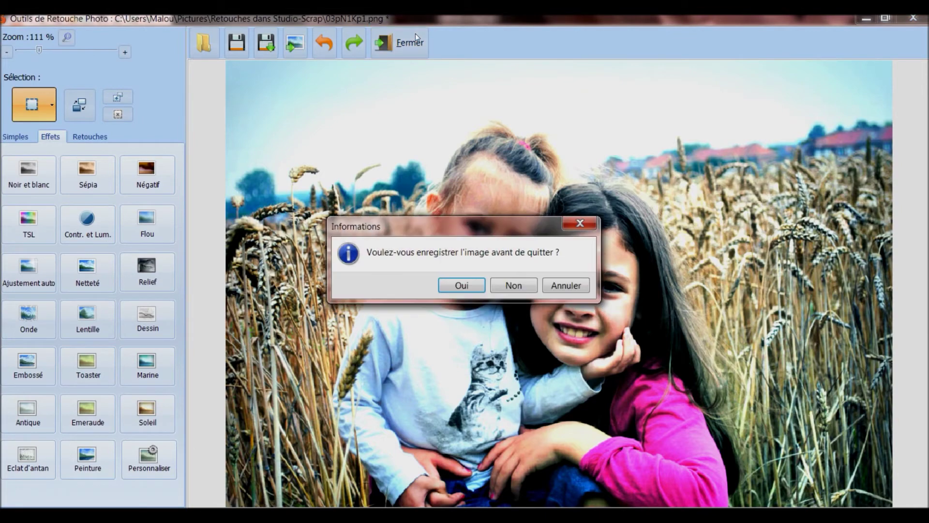
left_click(457, 284)
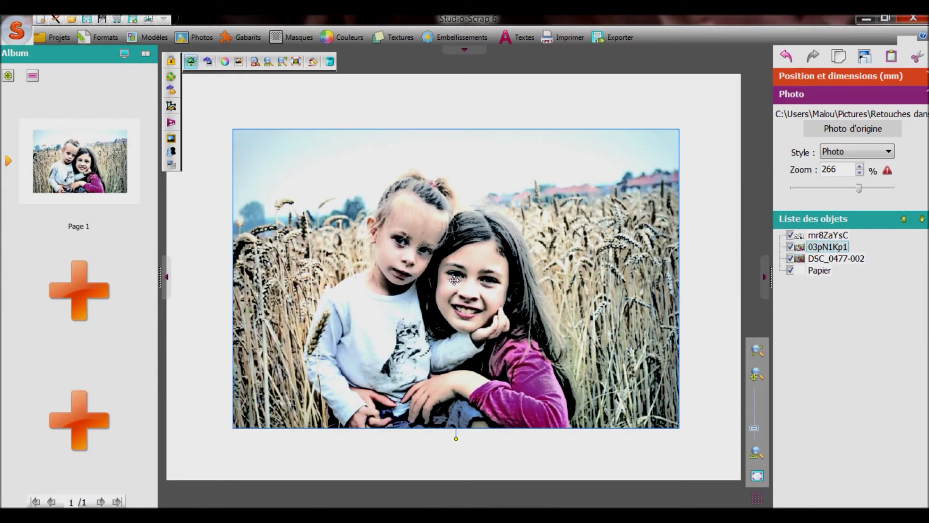
Set the middle photo layer's contrast to 100 and its transparency to 50.
left_click(238, 62)
left_click(297, 229)
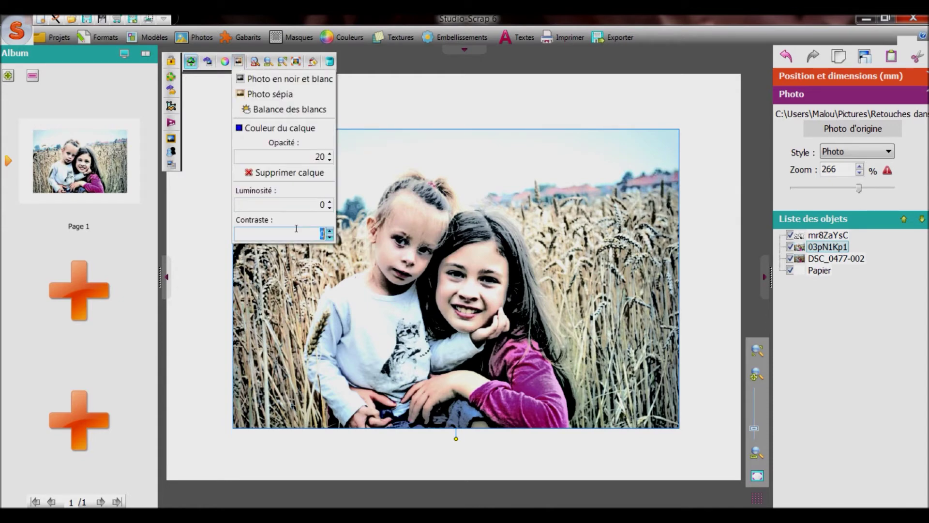
type("100")
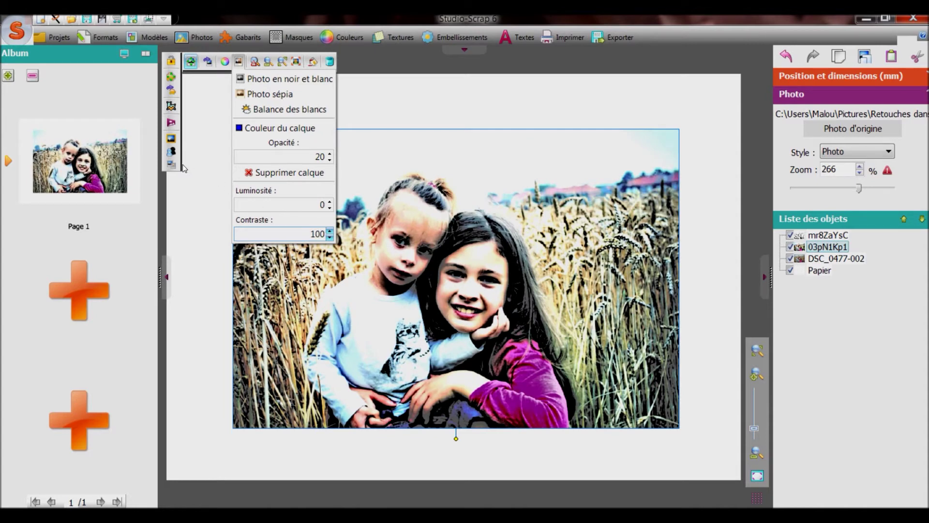
left_click(172, 165)
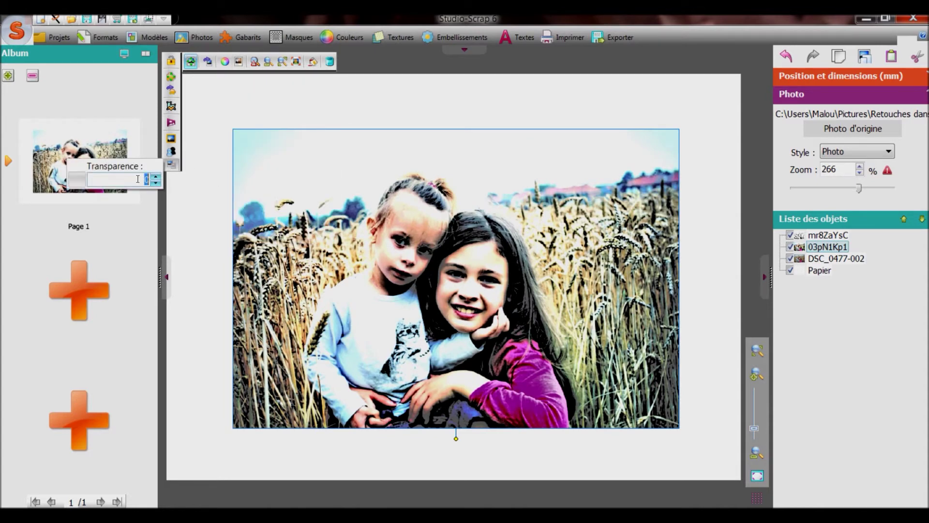
type("50")
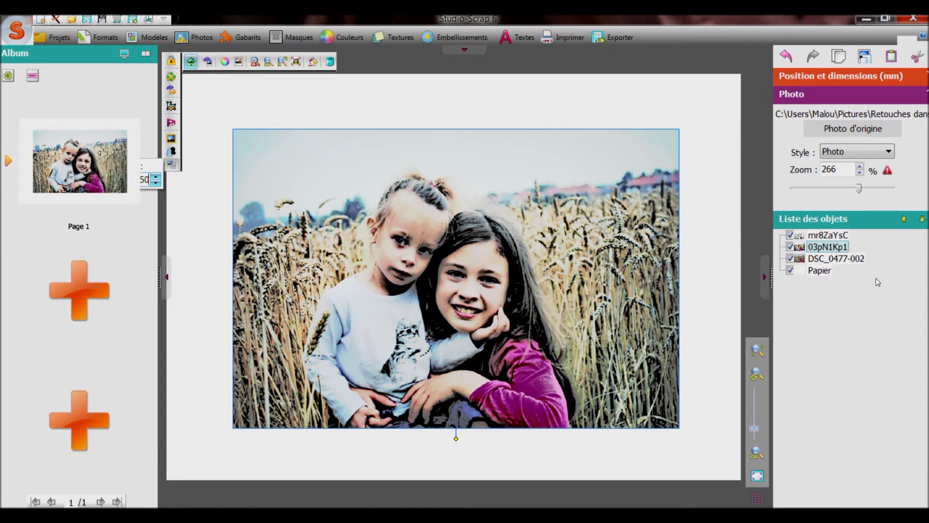
Select the bottom photo layer and open the Nouveau dossier folder inside Textures in the photo library.
left_click(858, 266)
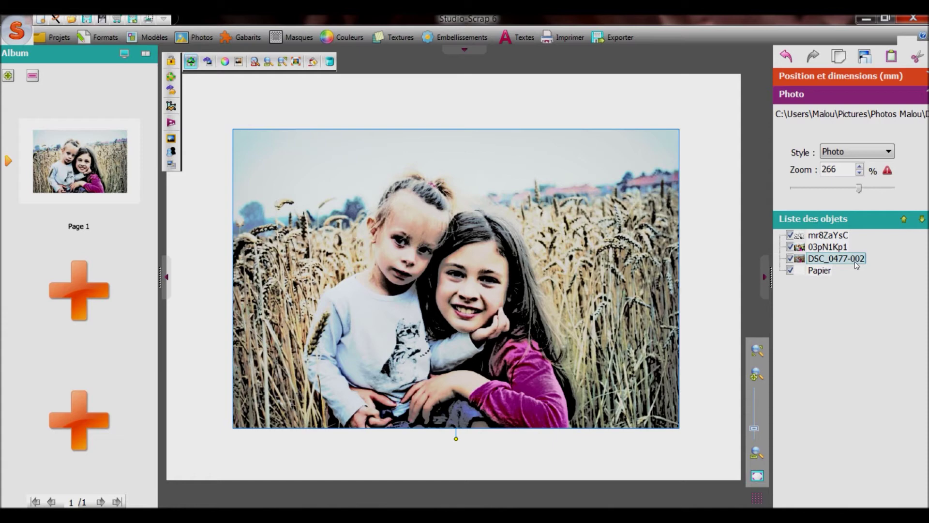
left_click(205, 41)
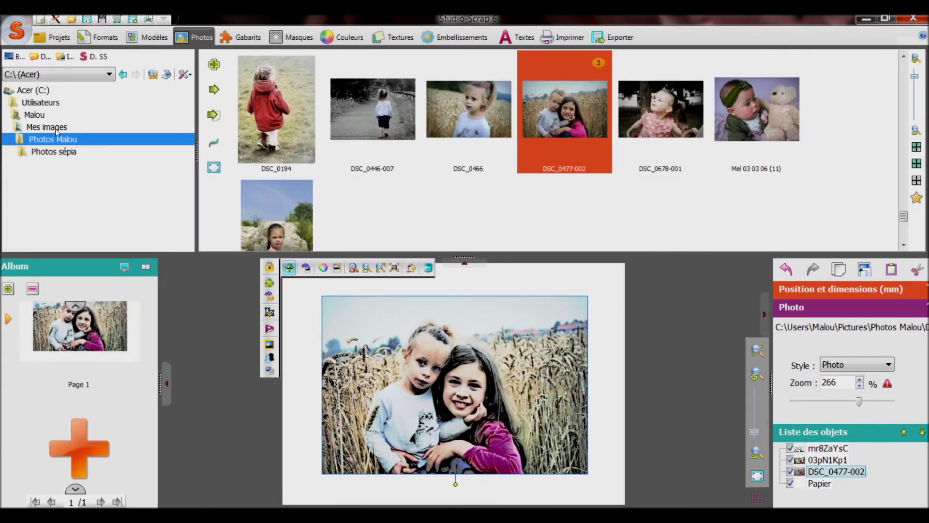
left_click(56, 128)
left_click_drag(189, 120, 189, 214)
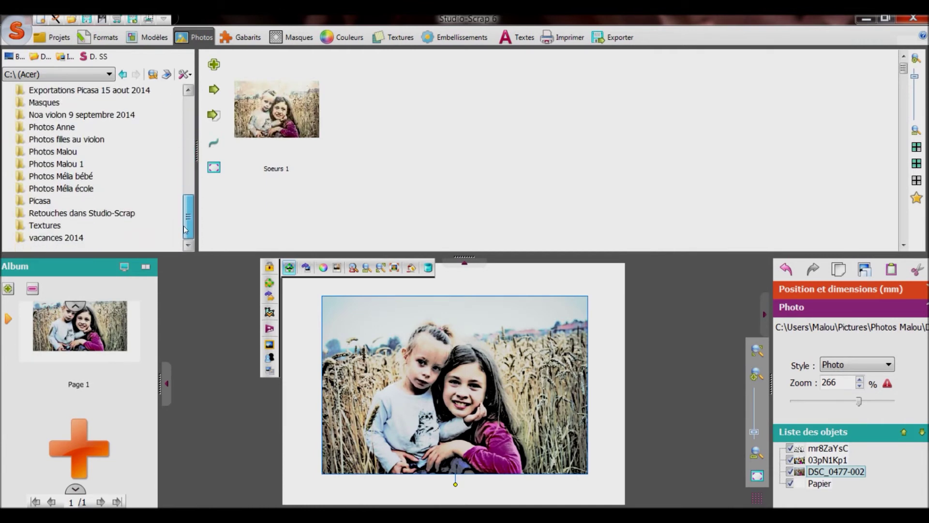
left_click(52, 226)
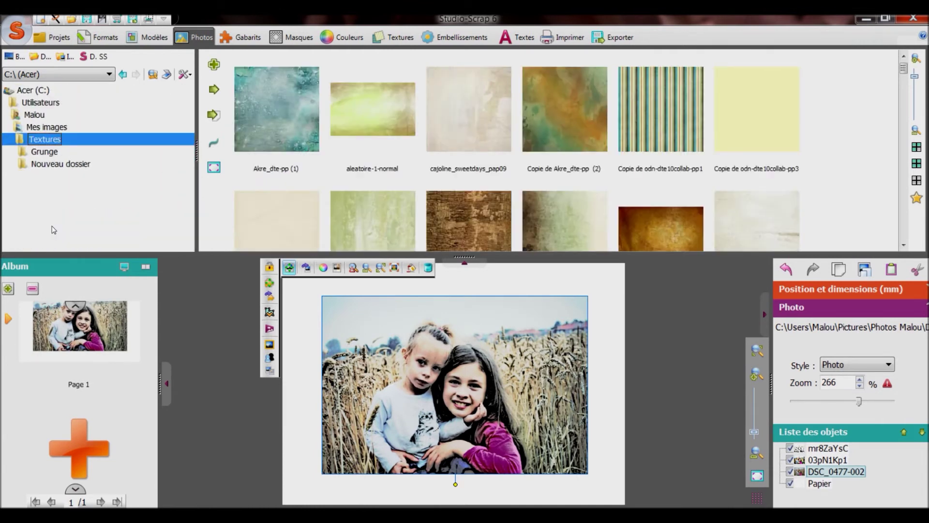
left_click(73, 164)
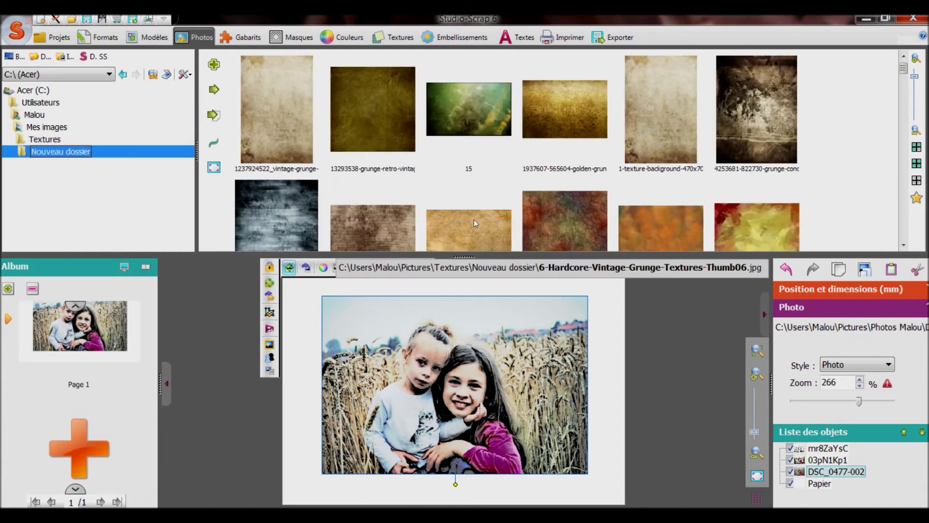
Replace the bottom photo with the Grunge-background texture and collapse the photo library.
left_click(904, 246)
left_click(905, 245)
left_click(904, 246)
left_click(904, 245)
left_click(905, 246)
left_click(905, 246)
left_click(905, 246)
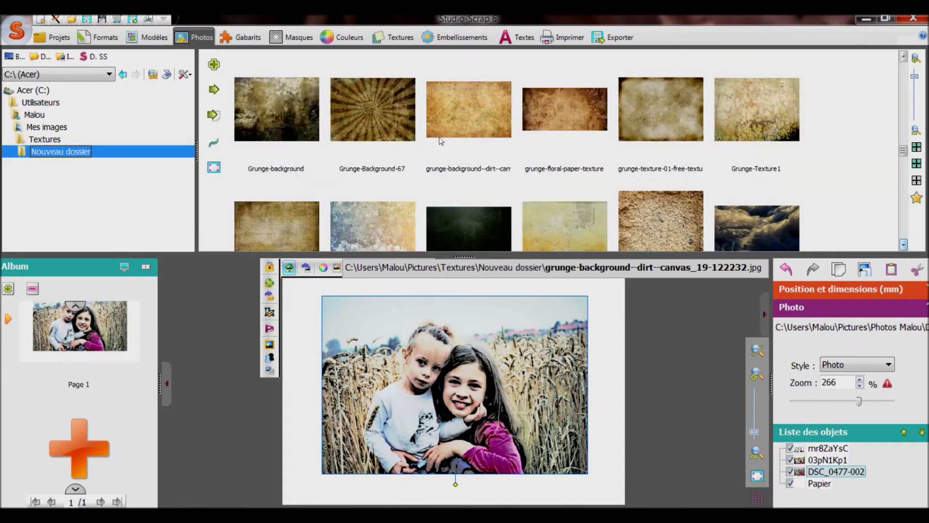
left_click(281, 94)
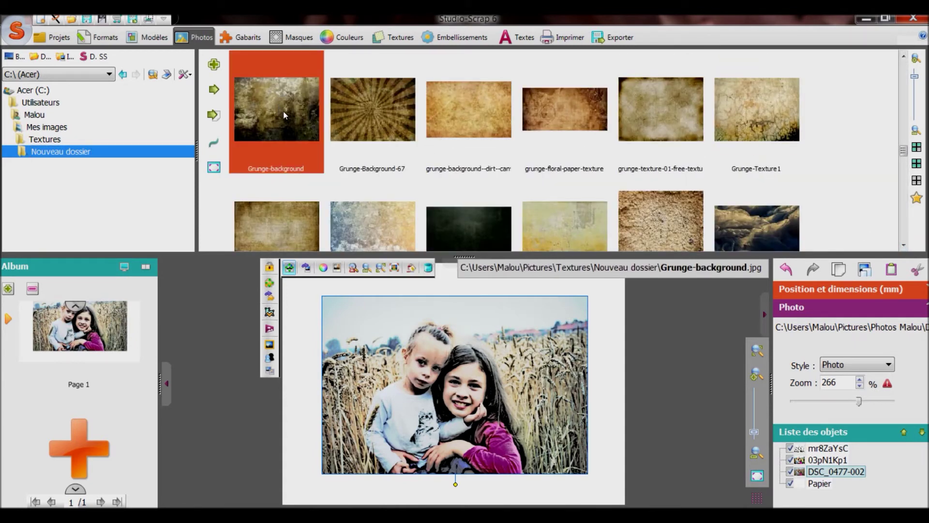
double_click(285, 115)
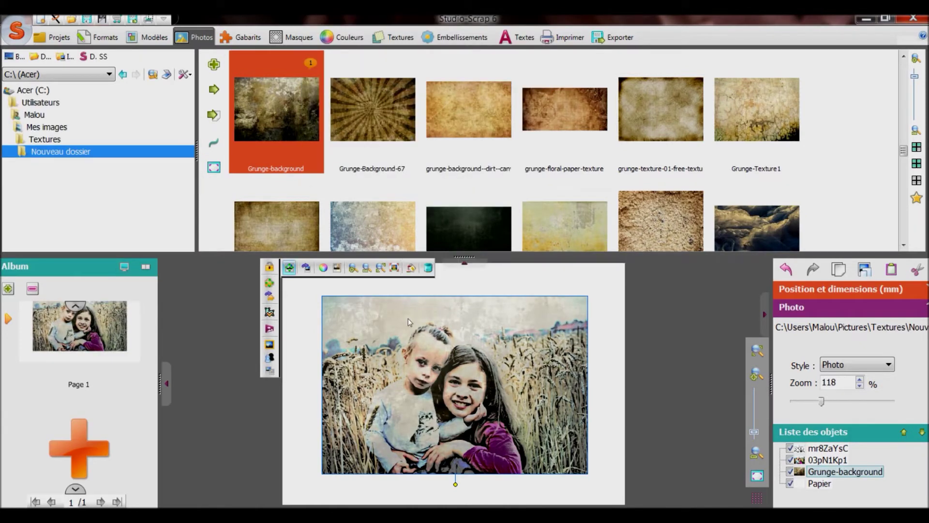
left_click(474, 266)
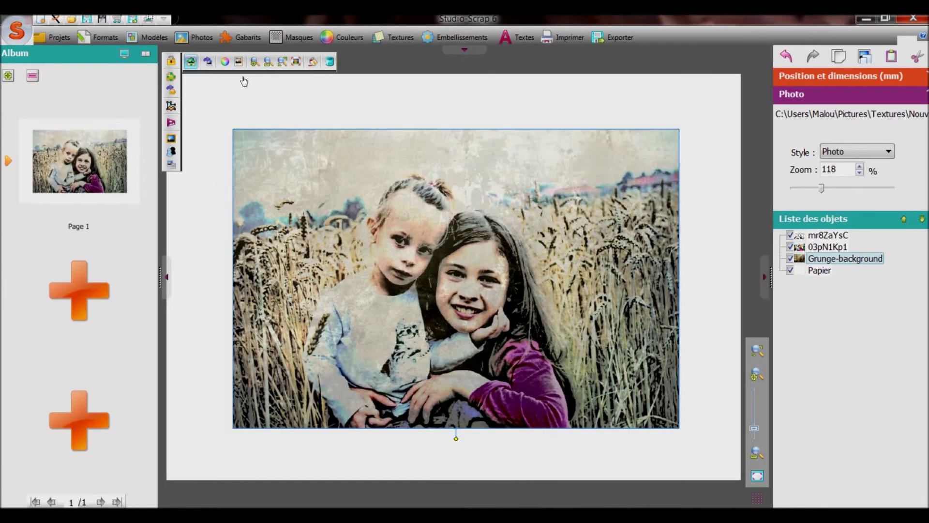
Turn the grunge texture layer sepia and set its contrast to 100.
left_click(240, 63)
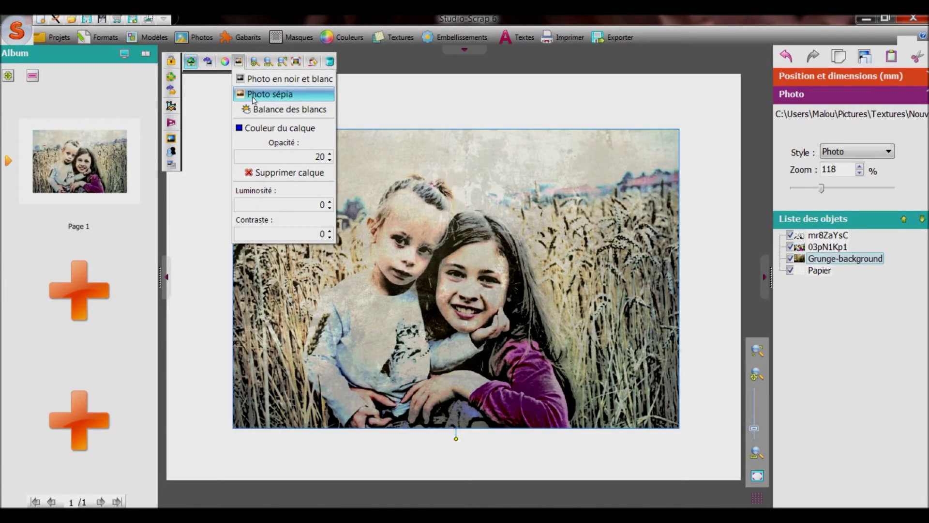
left_click(247, 94)
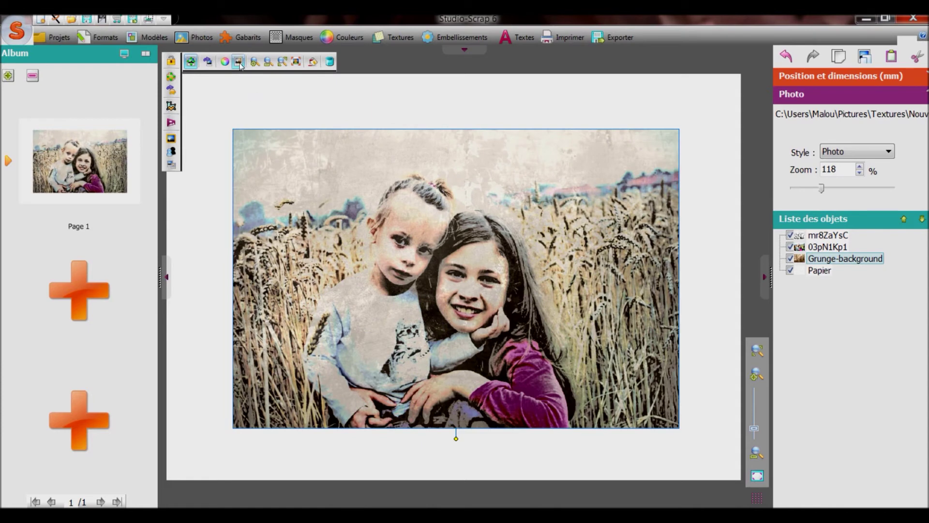
left_click(239, 63)
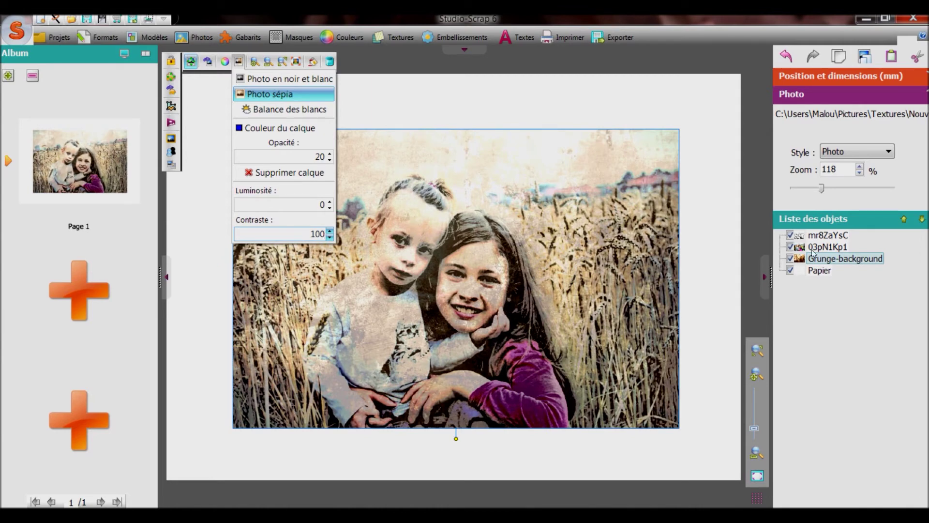
left_click(832, 261)
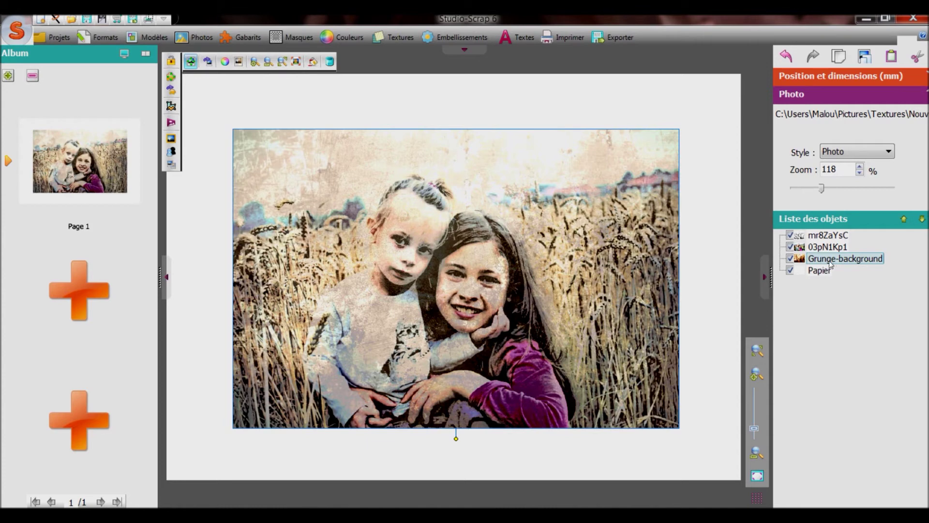
Enlarge the grunge texture to 191% inside its frame and shift it to reposition the pattern.
left_click(254, 63)
left_click(253, 63)
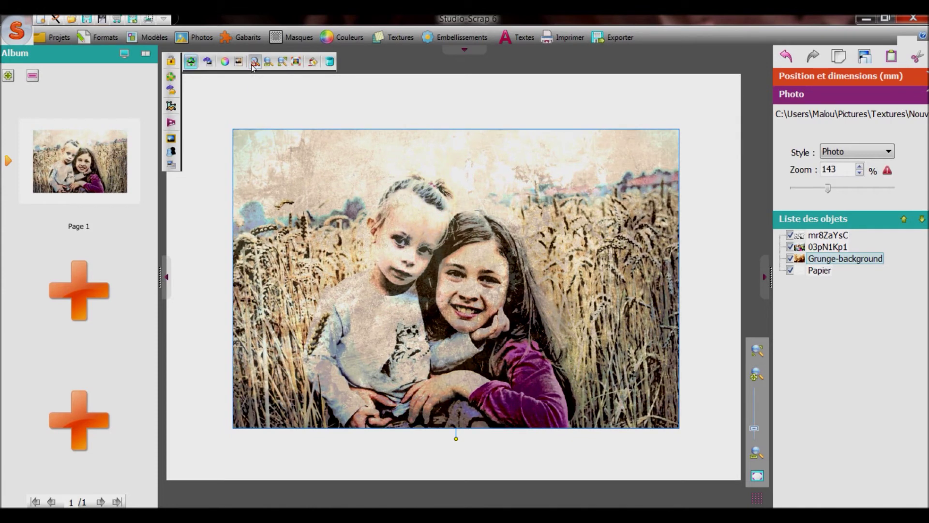
left_click(254, 63)
left_click(253, 63)
left_click(253, 63)
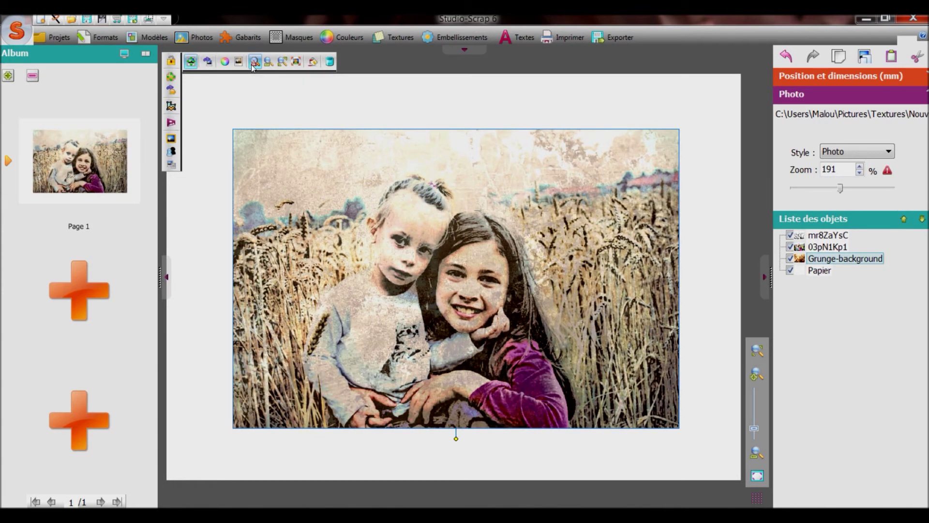
left_click_drag(324, 203, 341, 270)
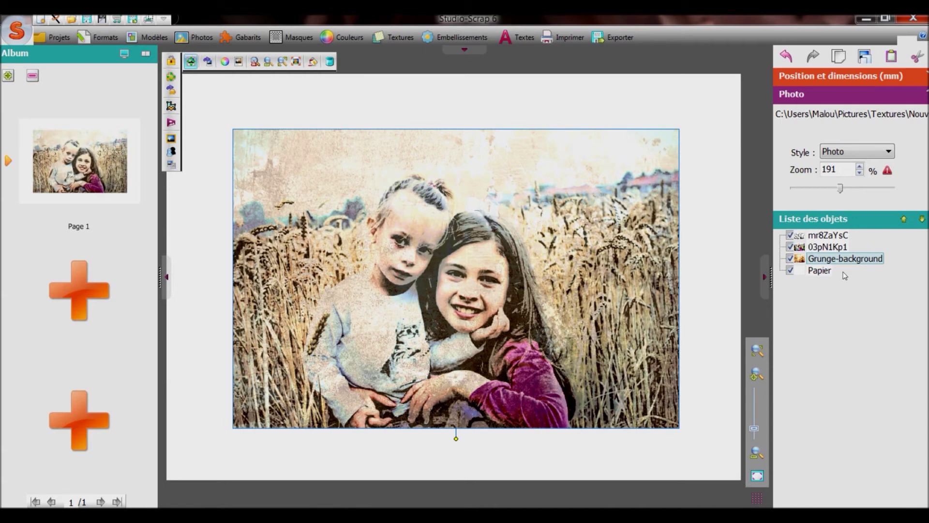
Select the two photo layers and the Grunge-background layer, and group them.
left_click(828, 235)
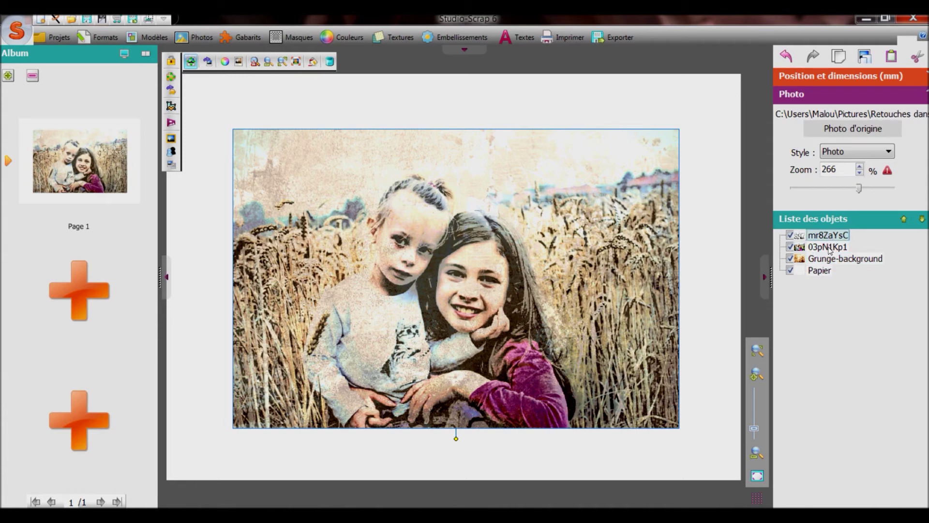
left_click(828, 247, "ctrl")
left_click(864, 263, "ctrl")
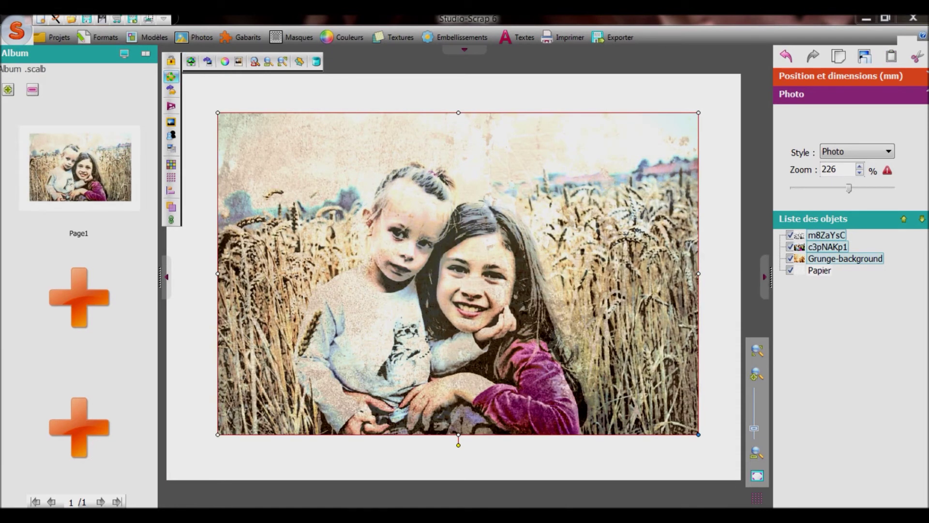
left_click(171, 220)
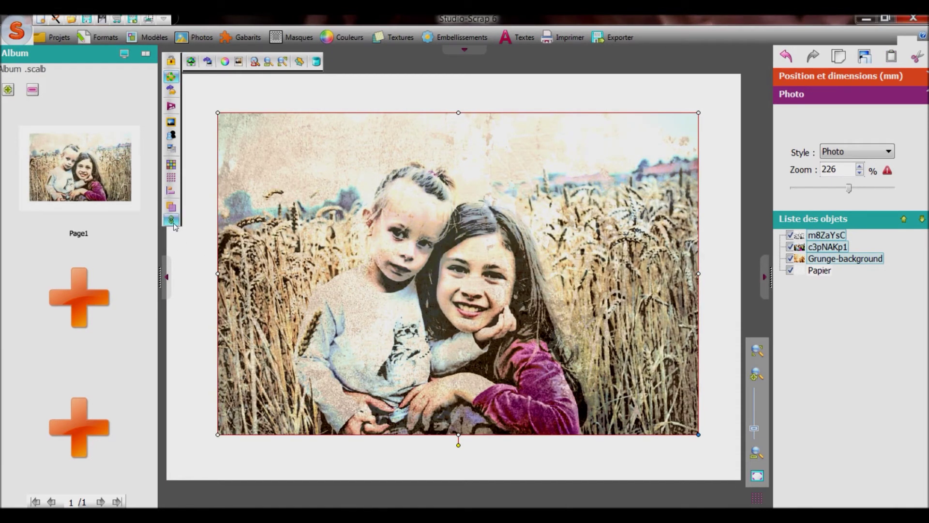
Export the group as a JPEG image named Soeurs into the personal photo folder numbered 1, then close the folder window.
right_click(396, 191)
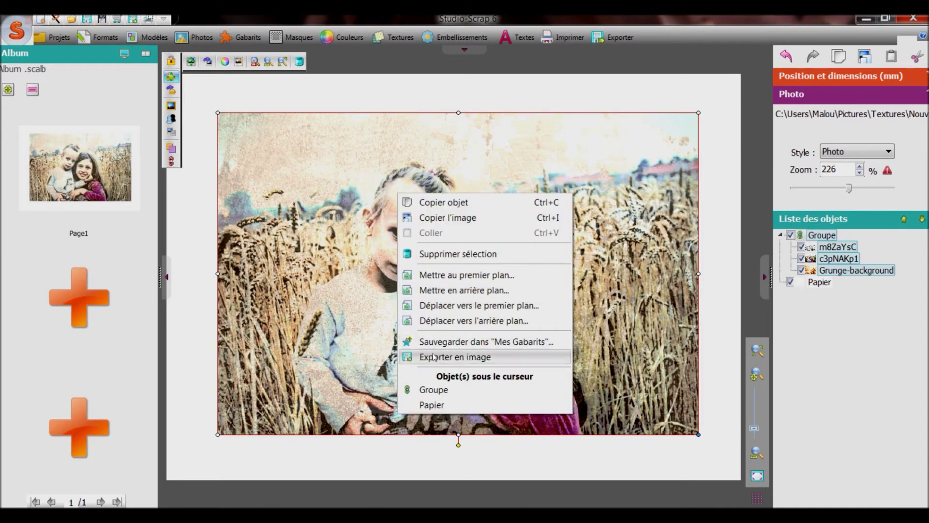
left_click(449, 358)
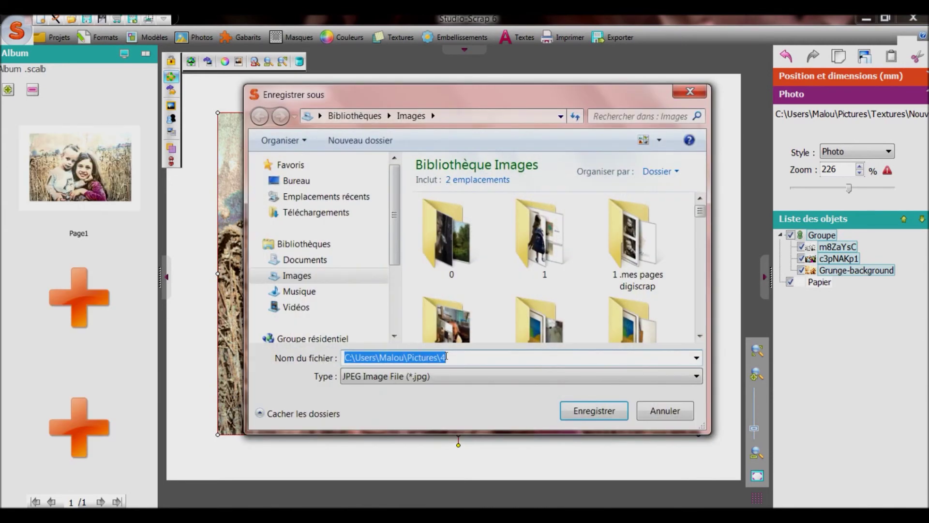
left_click_drag(700, 213, 697, 314)
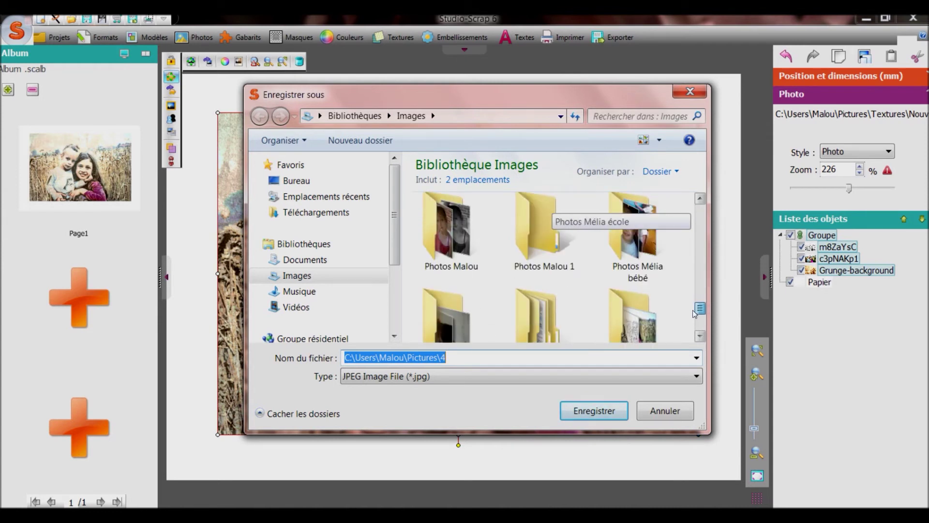
left_click(540, 229)
double_click(540, 229)
left_click(352, 362)
key("Caps_Lock")
type("S")
key("Caps_Lock")
type("oeurs")
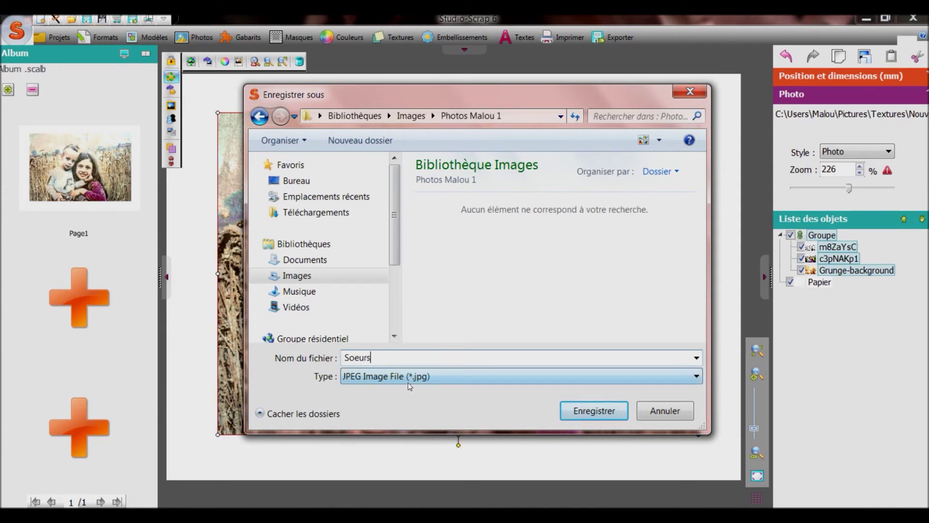
left_click(584, 412)
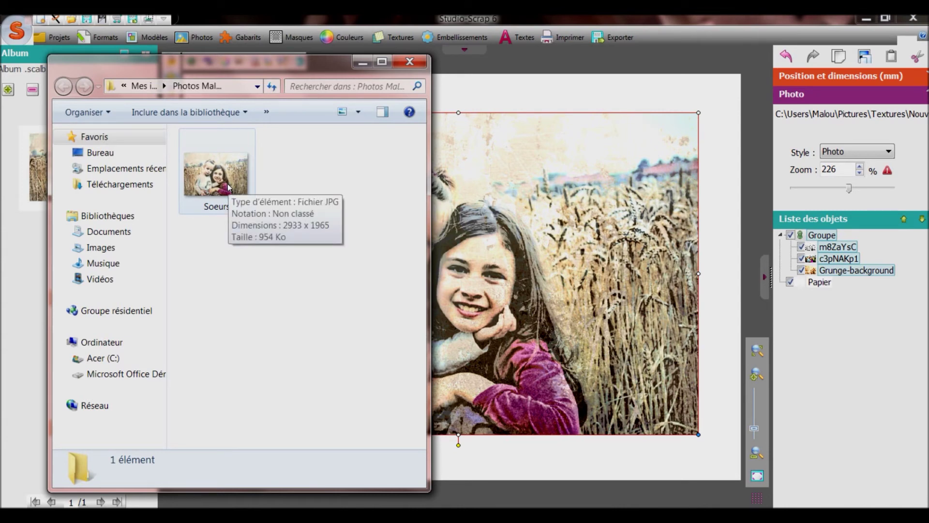
left_click(410, 62)
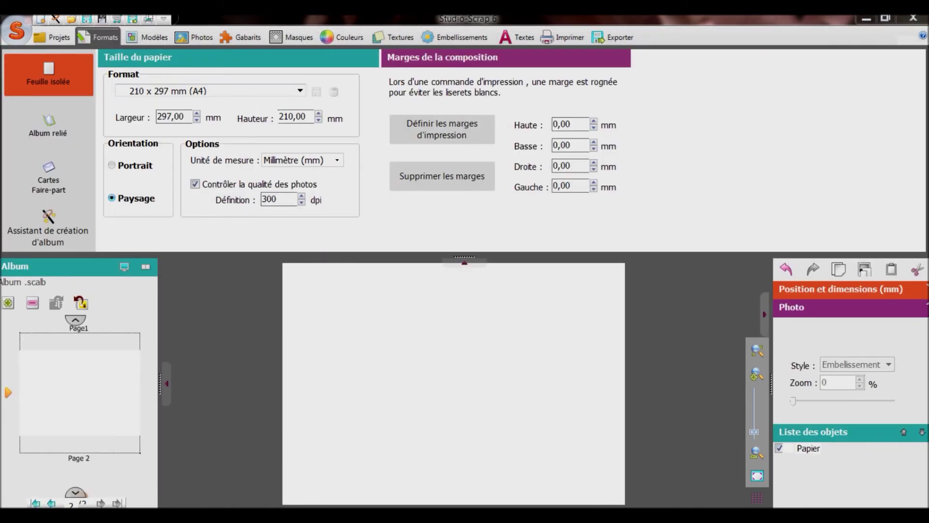
Place the exported Soeurs photo on page 2, enlarge it to 71%, and move it to the middle of the page.
left_click(204, 40)
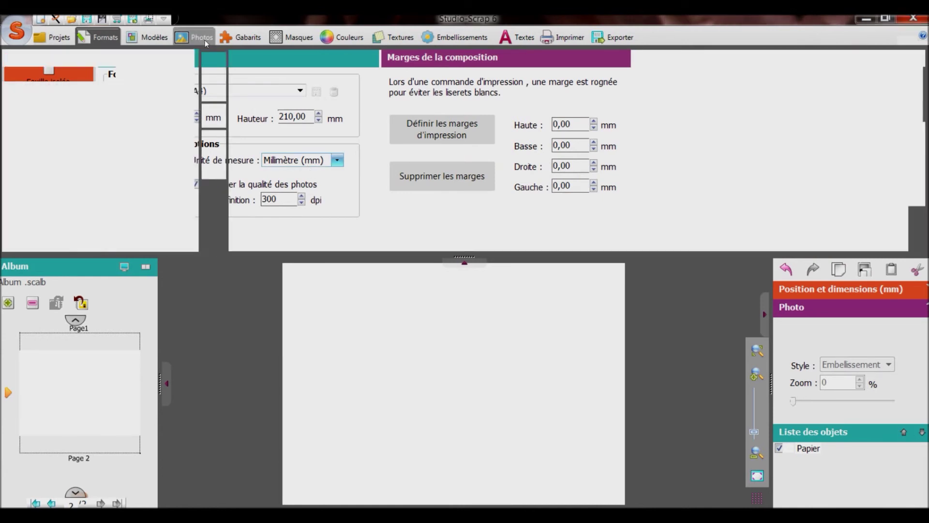
left_click_drag(268, 129, 380, 365)
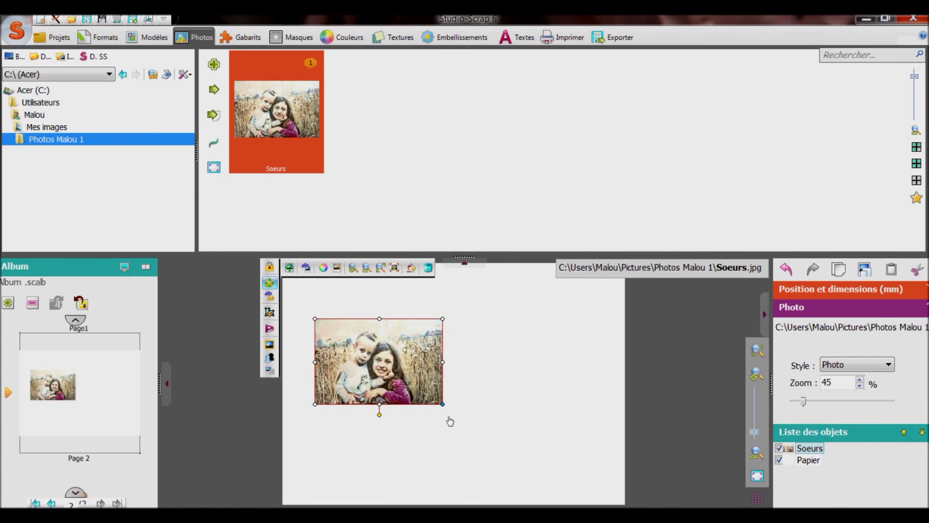
left_click_drag(443, 404, 519, 455)
left_click_drag(404, 378, 430, 386)
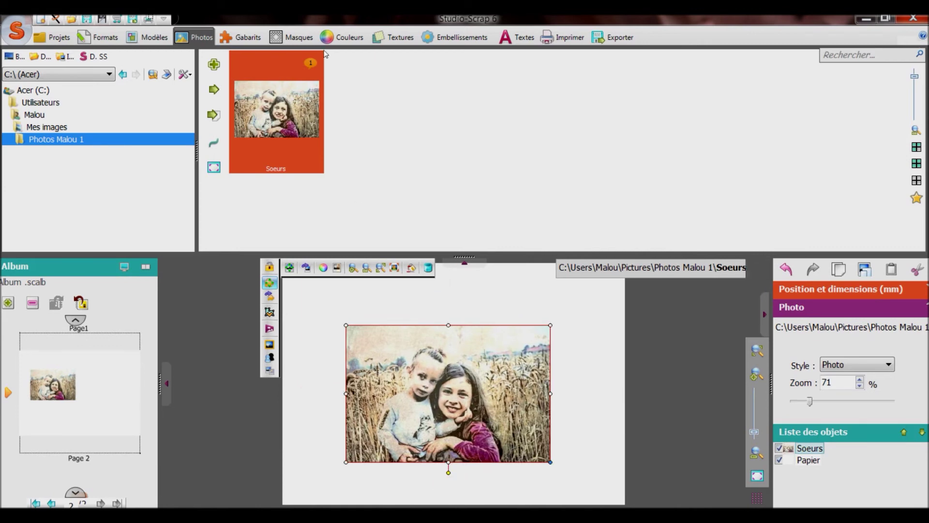
Apply the fleurs-arabesques mask to the Soeurs photo and deselect it.
left_click(309, 36)
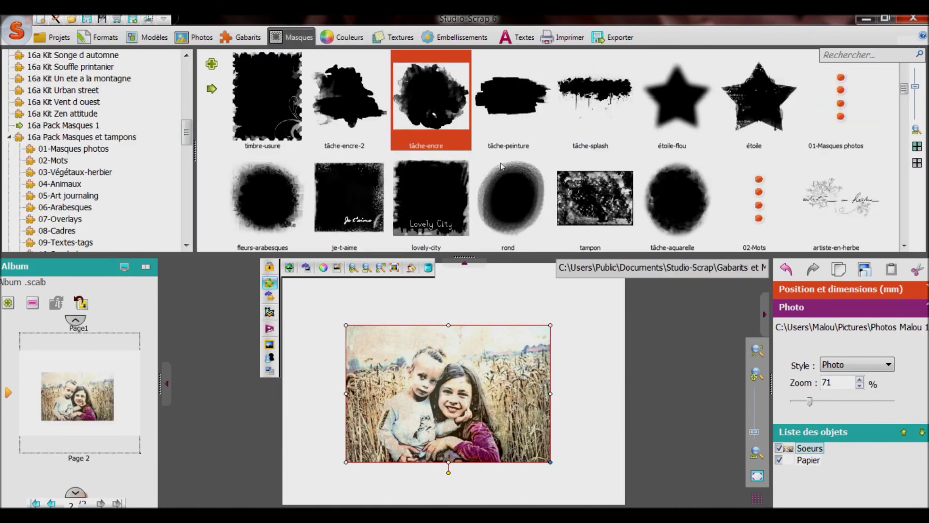
left_click(273, 182)
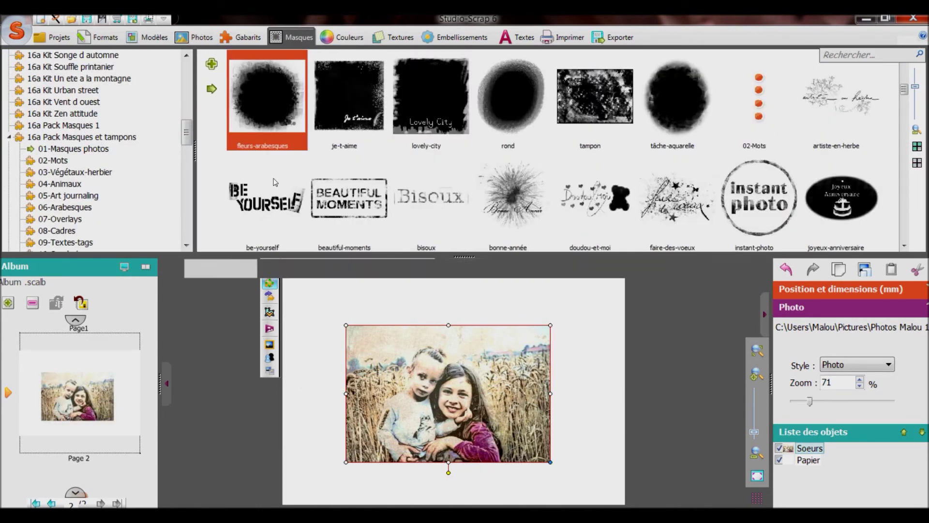
double_click(275, 90)
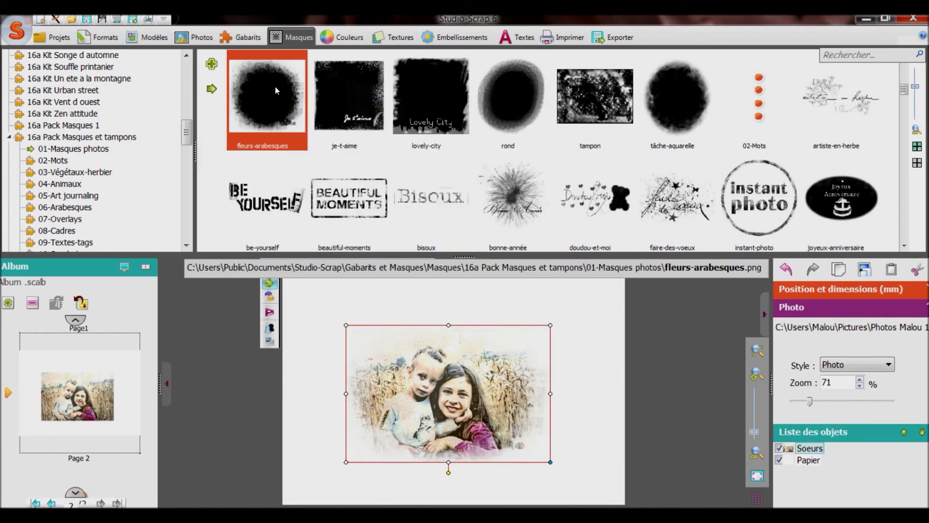
left_click(600, 388)
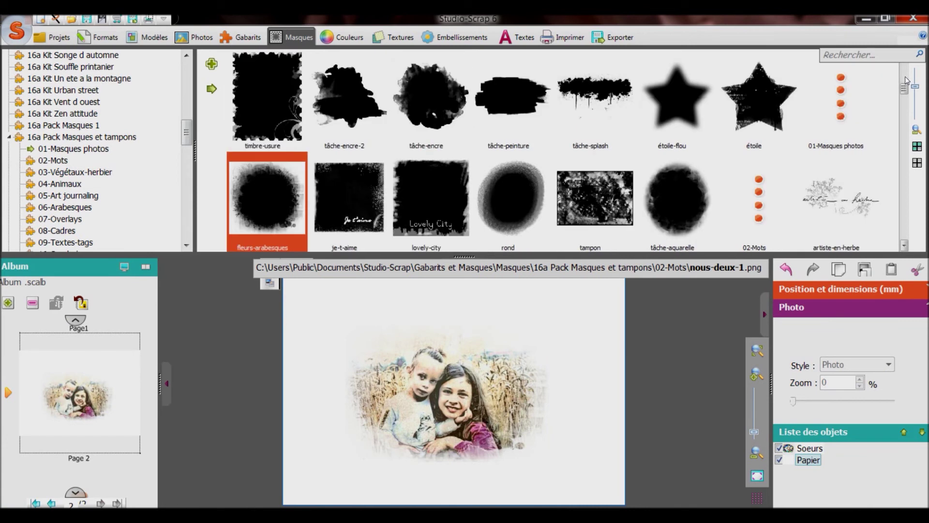
Add the tâche-encre mask from Pack Masques 1 as a shape, then stretch it until it covers the whole photo.
scroll(902, 77, "up", 1)
double_click(449, 91)
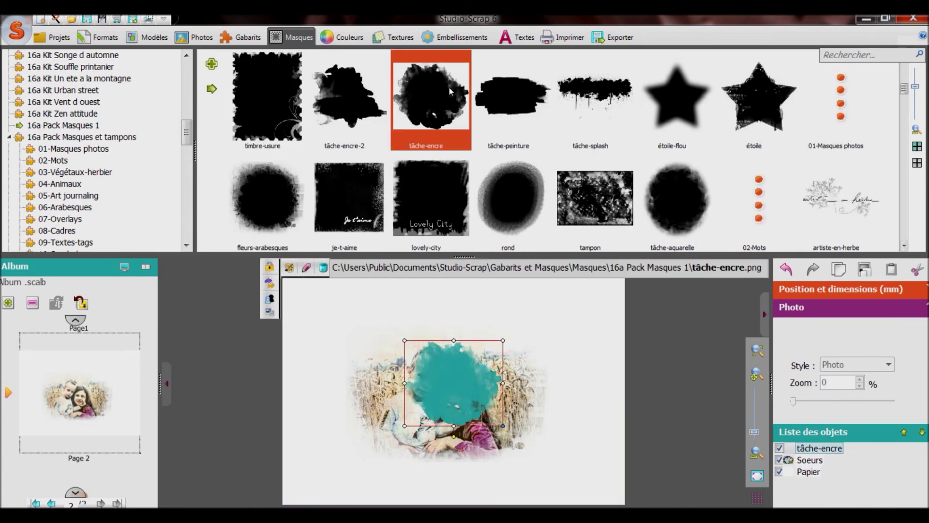
left_click_drag(413, 378, 347, 337)
left_click_drag(480, 438, 540, 475)
left_click_drag(541, 387, 579, 387)
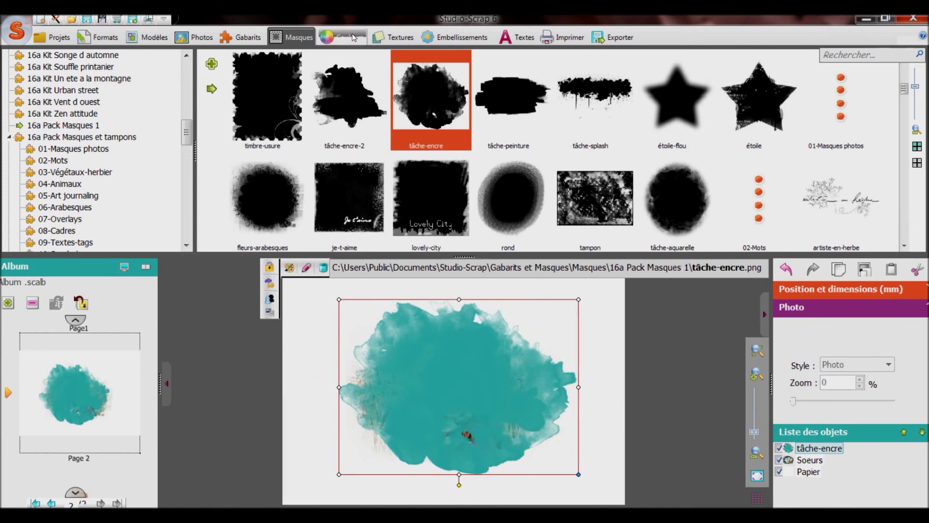
Fill the ink-stain shape with the abstrait-rose texture from Kit-Fleur-de-coton.
left_click(352, 38)
left_click(409, 40)
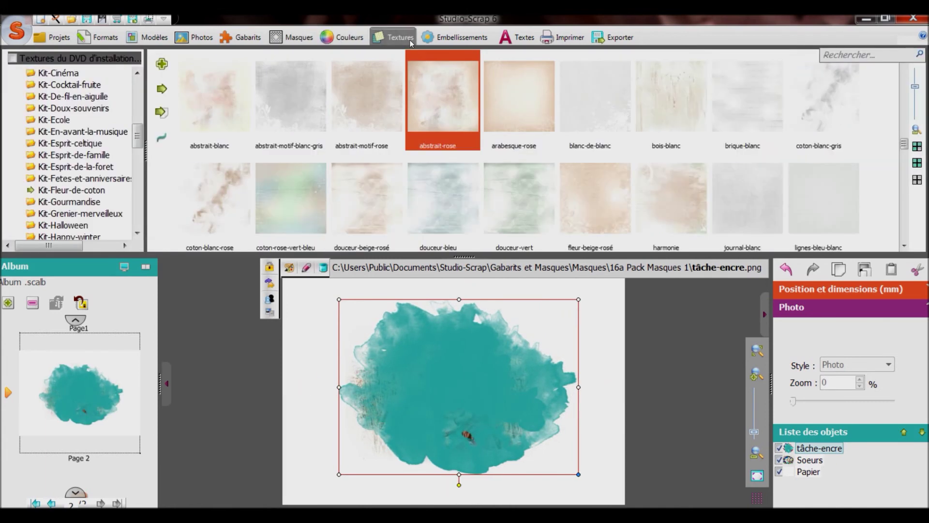
left_click(441, 104)
Send the abstrait-rose stain behind the Soeurs photo and shift it slightly to the left.
right_click(458, 361)
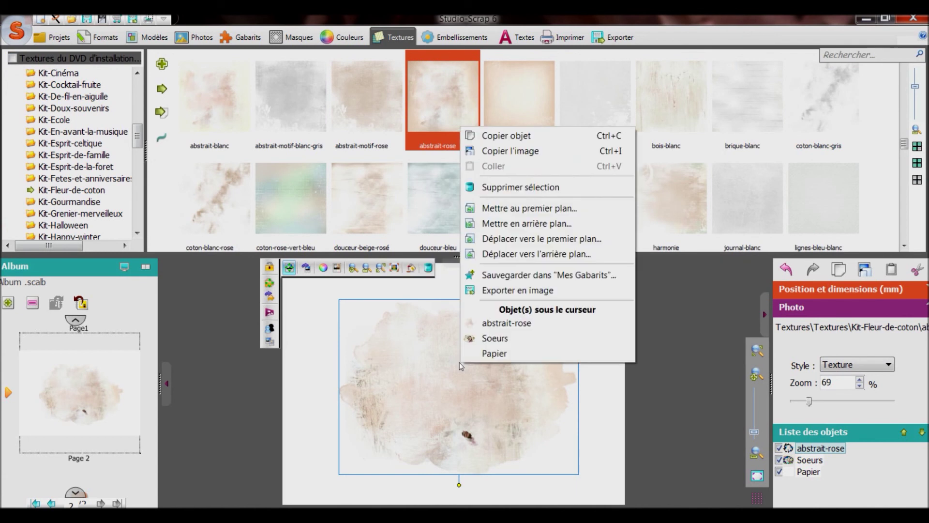
left_click(506, 227)
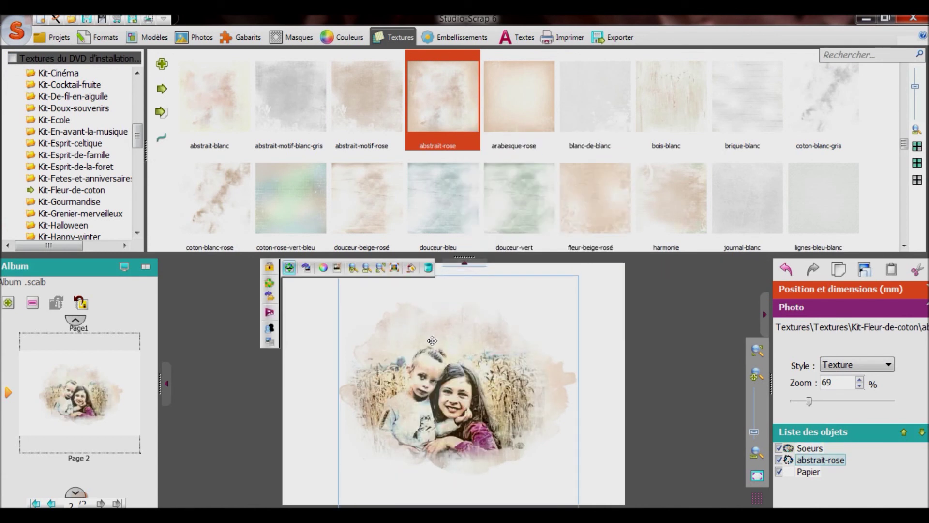
left_click(270, 283)
left_click_drag(422, 359, 420, 358)
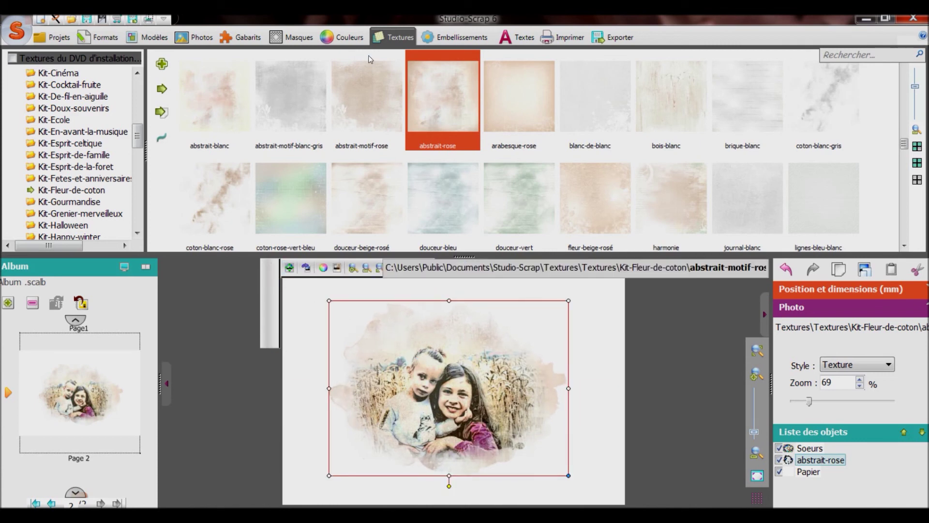
Add the moment-instant-présent word art from Pack-Word-arts and place it over the photo's lower right edge.
left_click(440, 40)
left_click(619, 327)
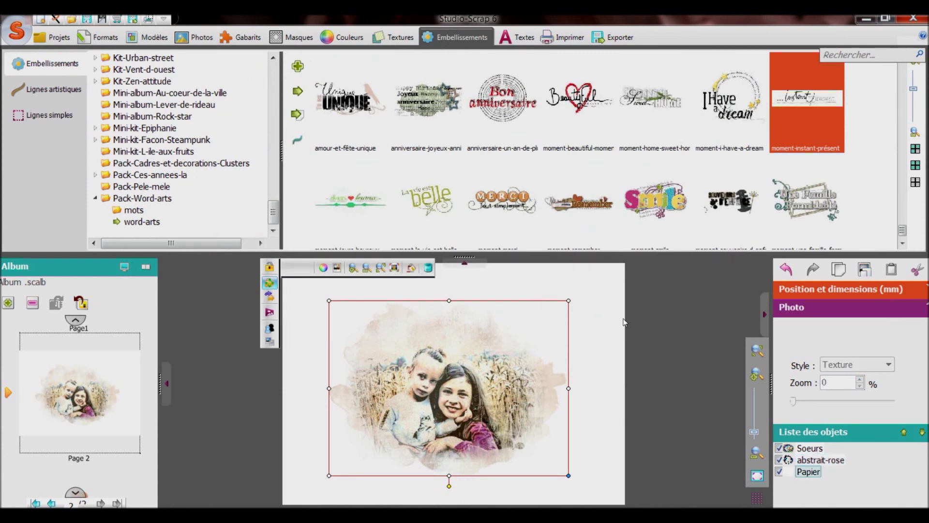
left_click(800, 111)
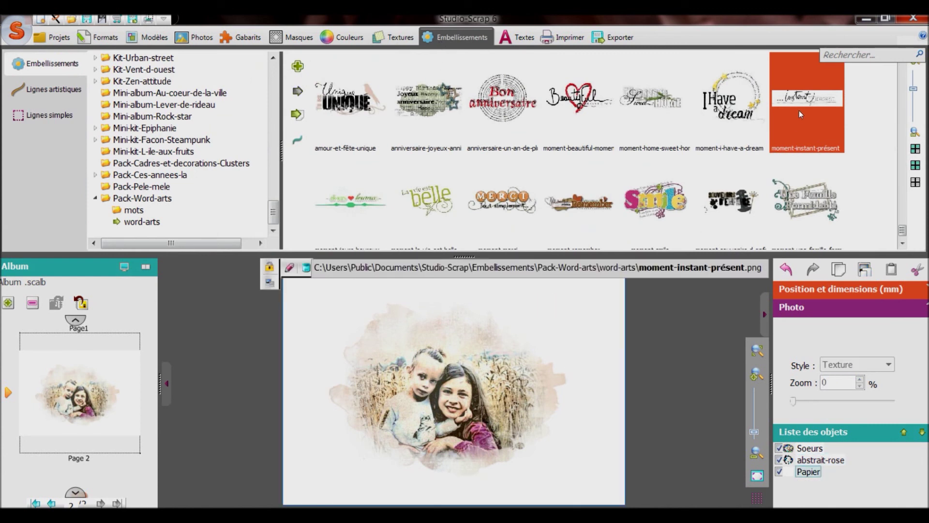
double_click(800, 111)
left_click_drag(502, 393, 559, 457)
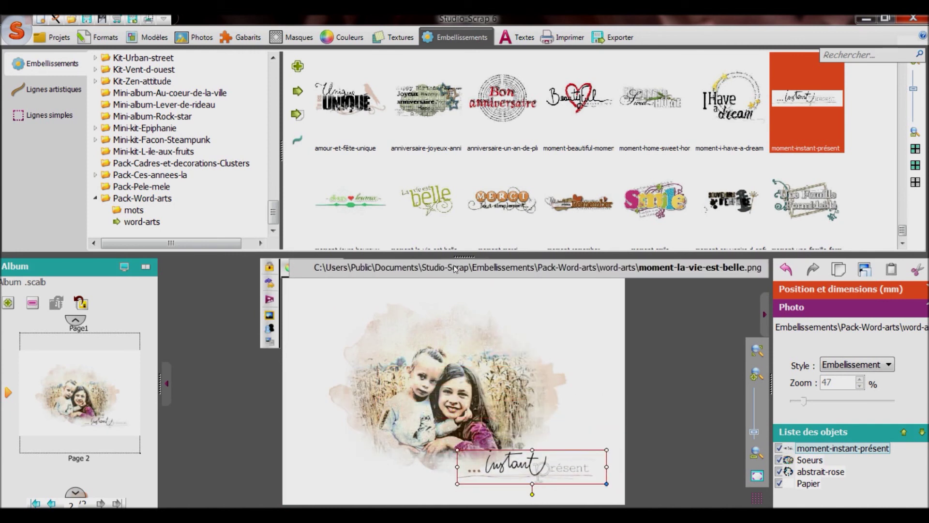
Enlarge the workspace, then move the Soeurs photo slightly up, scale it to 81%, and deselect it.
left_click(472, 265)
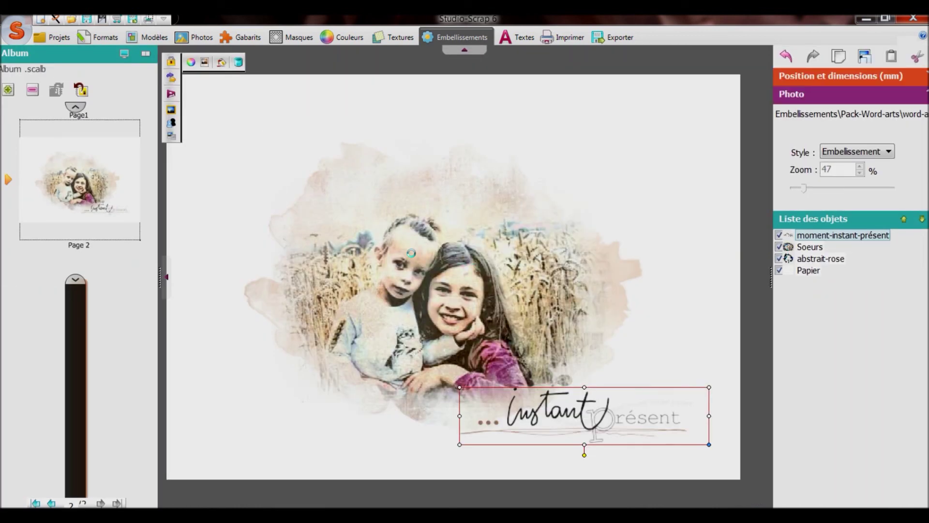
left_click(415, 292)
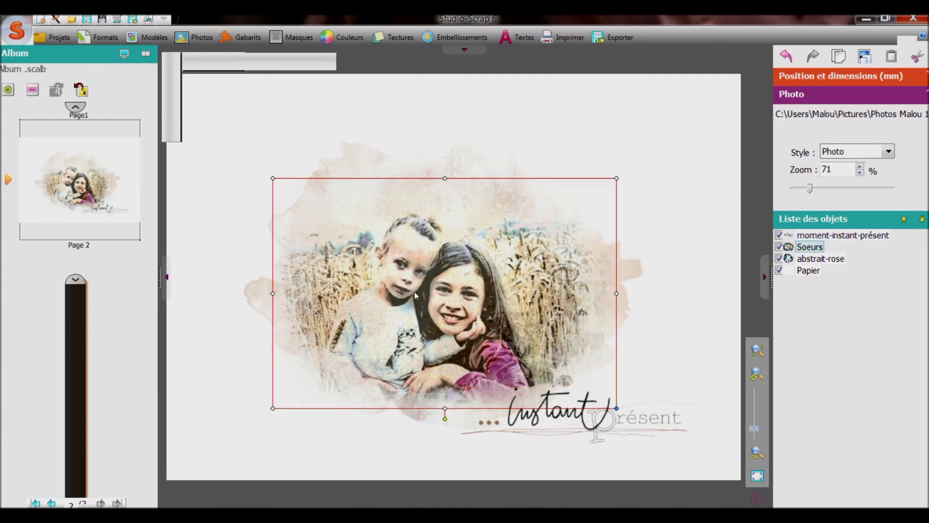
left_click_drag(415, 292, 418, 269)
left_click_drag(639, 411, 655, 421)
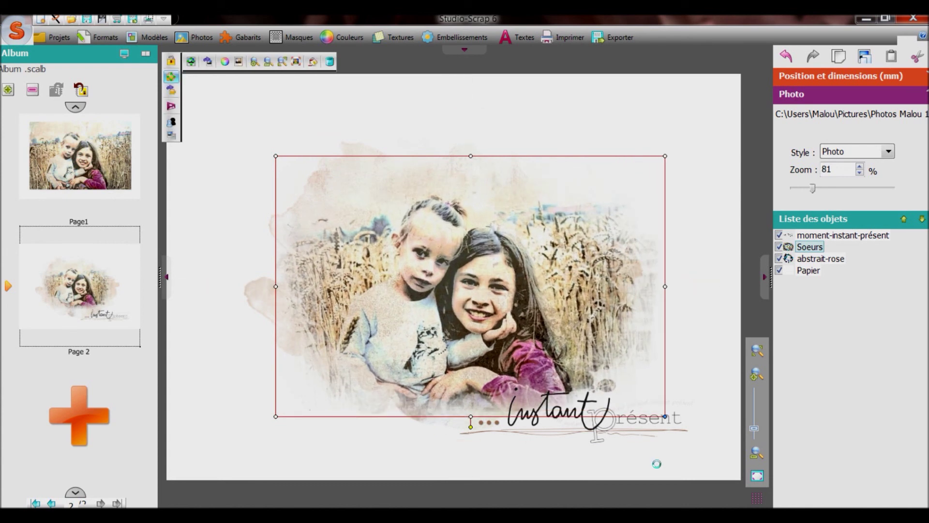
left_click(658, 472)
left_click(647, 502)
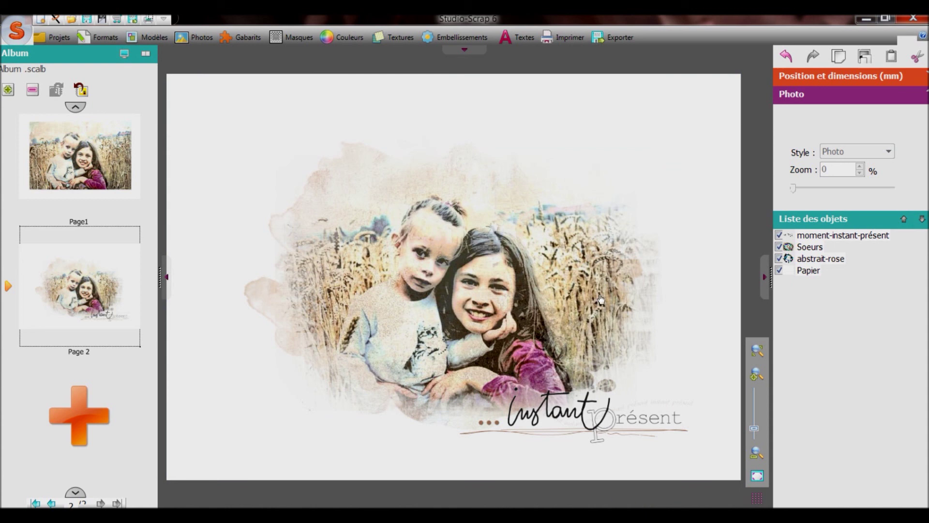
left_click(547, 80)
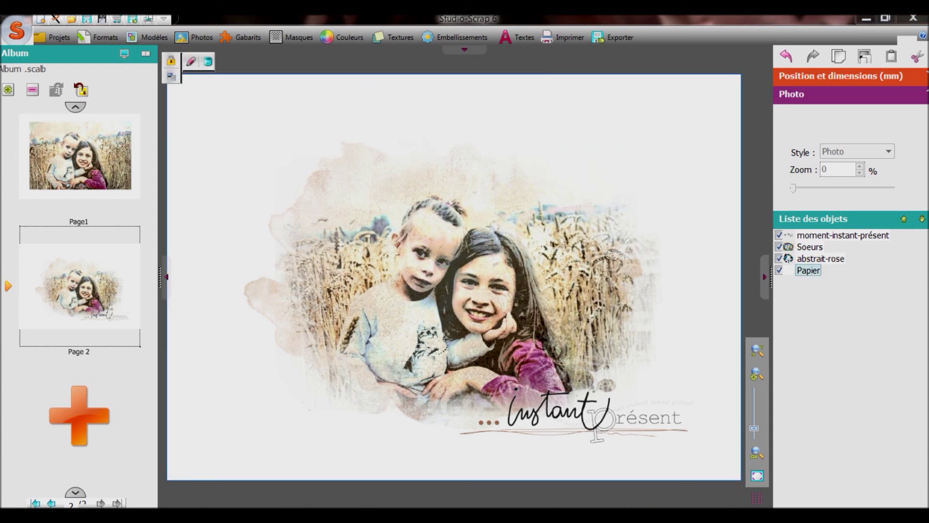